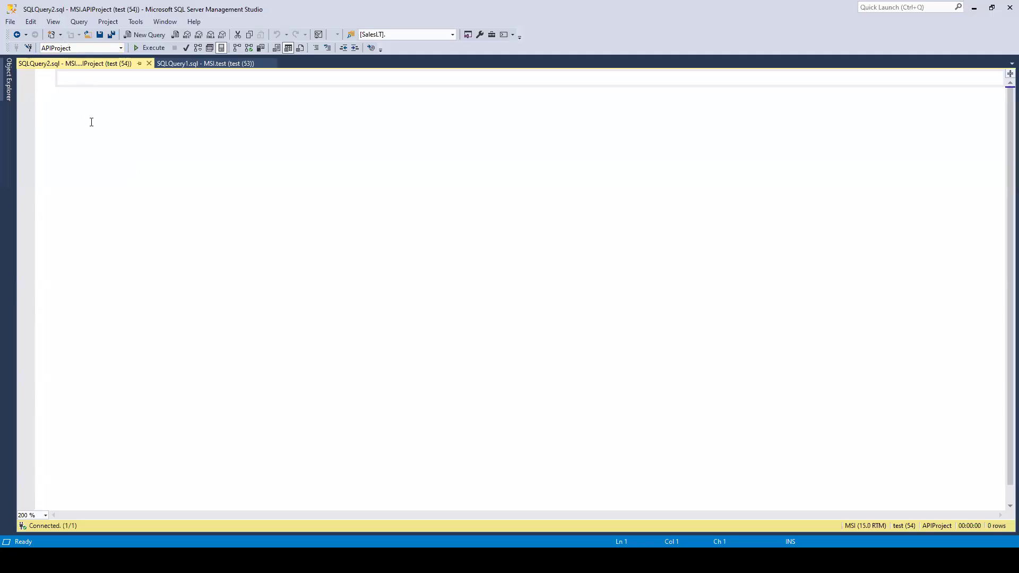
pyautogui.write('cre')
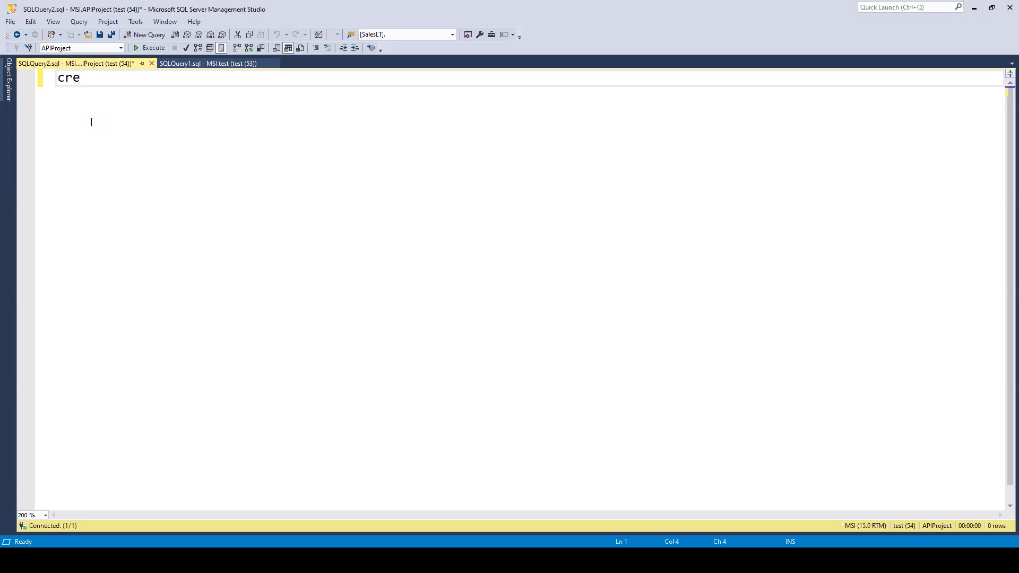
pyautogui.write('ate ')
pyautogui.write('table us')
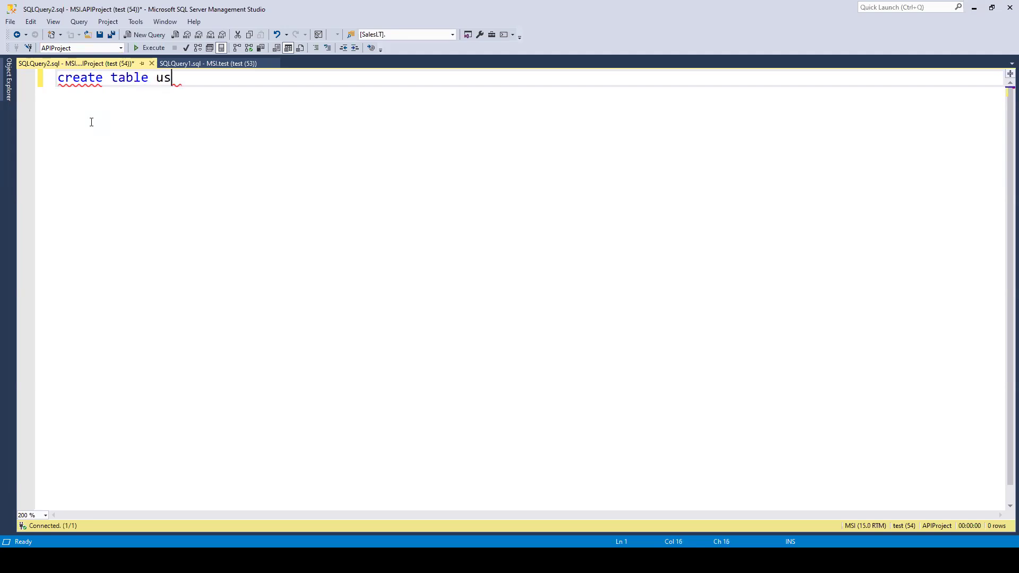
pyautogui.write('e')
# Correct the query to read 'create table USERS' and bring up the NodeAPIProject code.
pyautogui.press('BackSpace')
pyautogui.press('BackSpace')
pyautogui.press('BackSpace')
pyautogui.write('USERS')
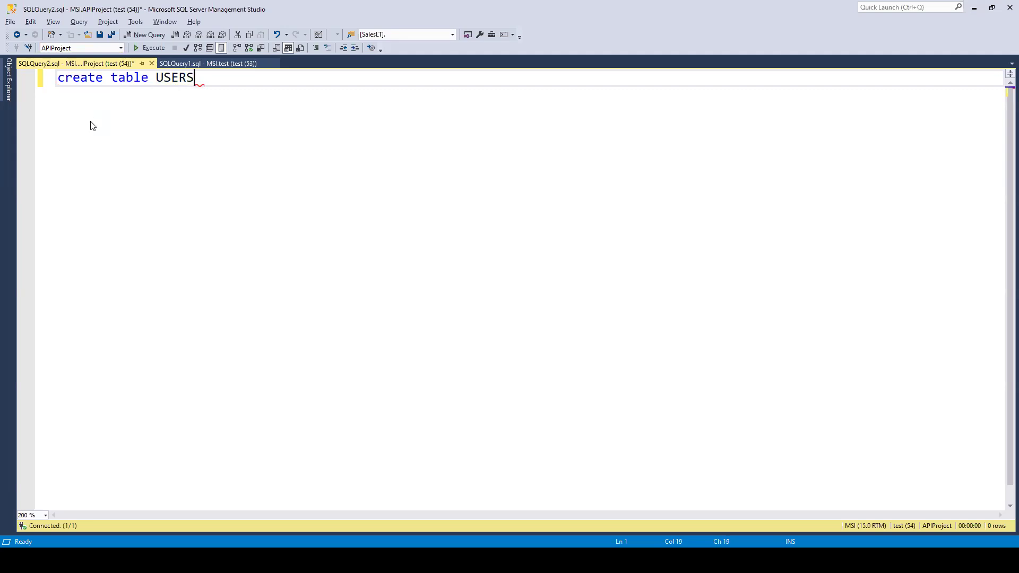
pyautogui.hotkey('alt', 'Tab')
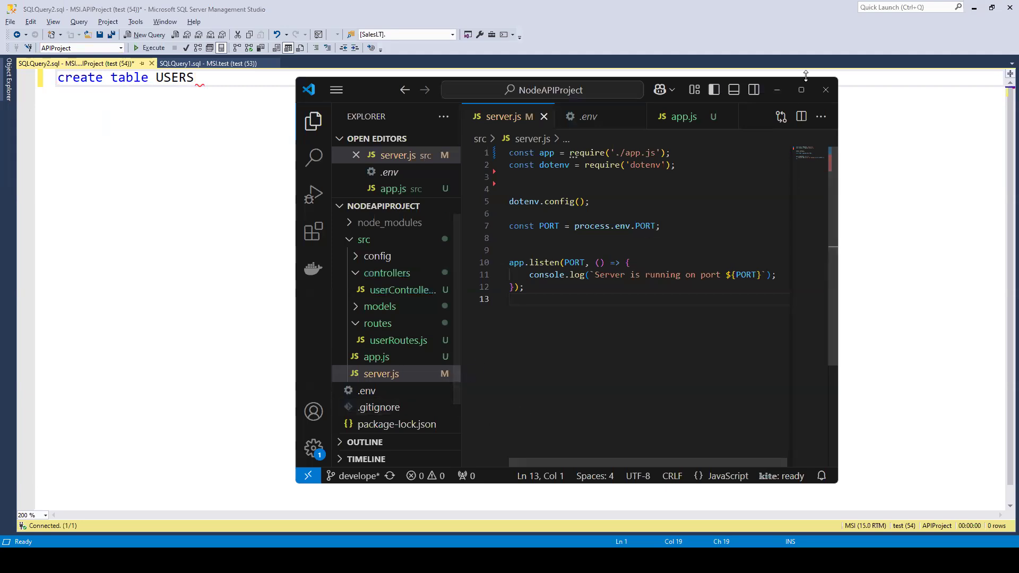
# Maximize VS Code and review models/userModel.js with its SELECT and INSERT queries on USERS.
pyautogui.click(800, 90)
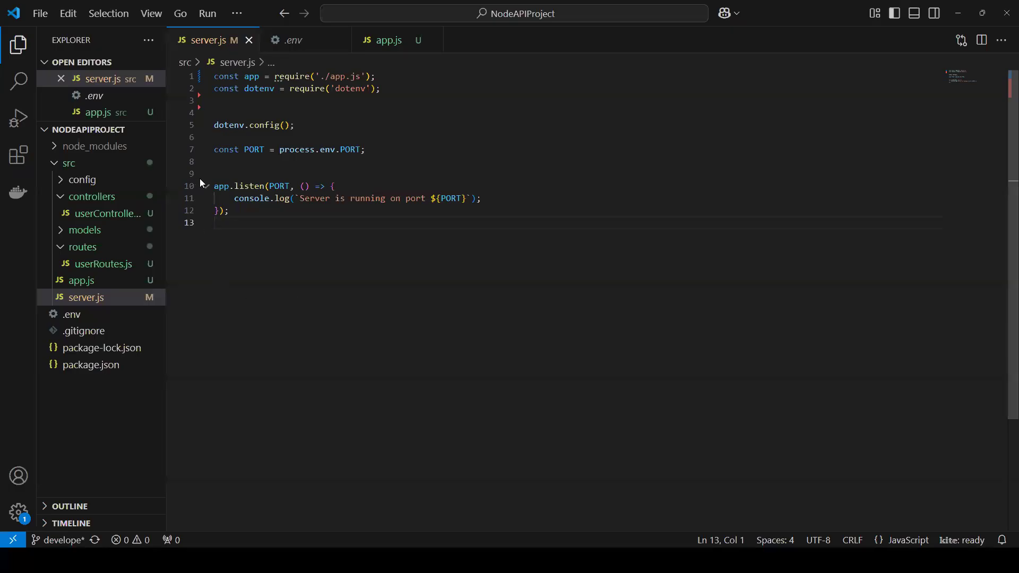
pyautogui.click(63, 230)
pyautogui.click(102, 246)
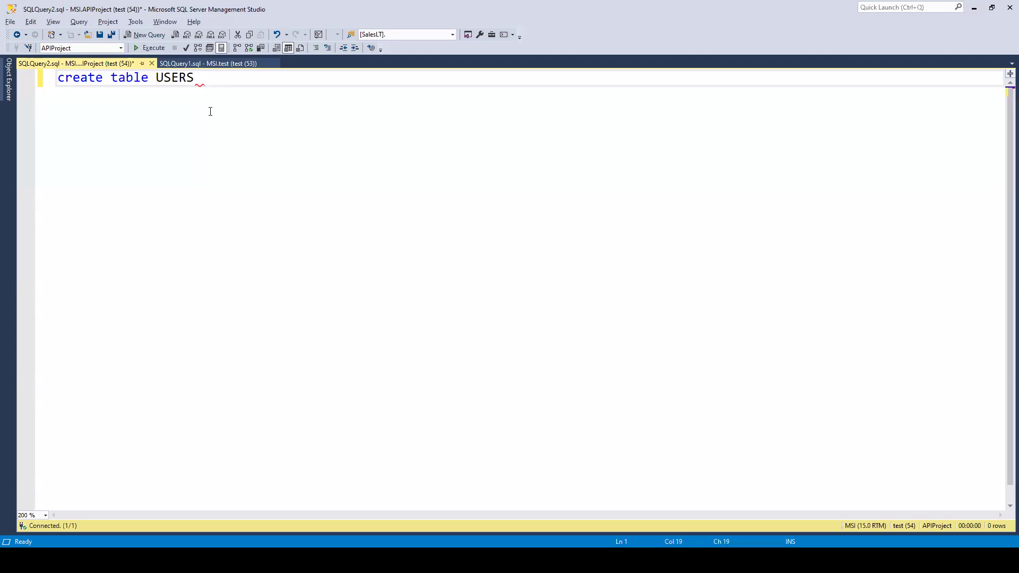
pyautogui.write('(id ')
pyautogui.write('int')
pyautogui.write(', nam')
pyautogui.write('e ')
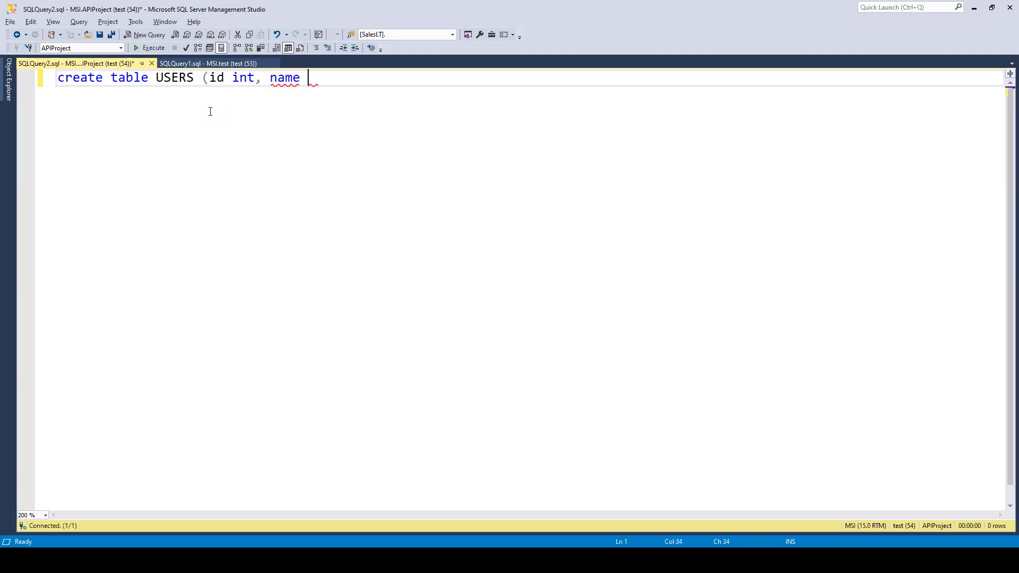
pyautogui.write('varchar')
pyautogui.write('(')
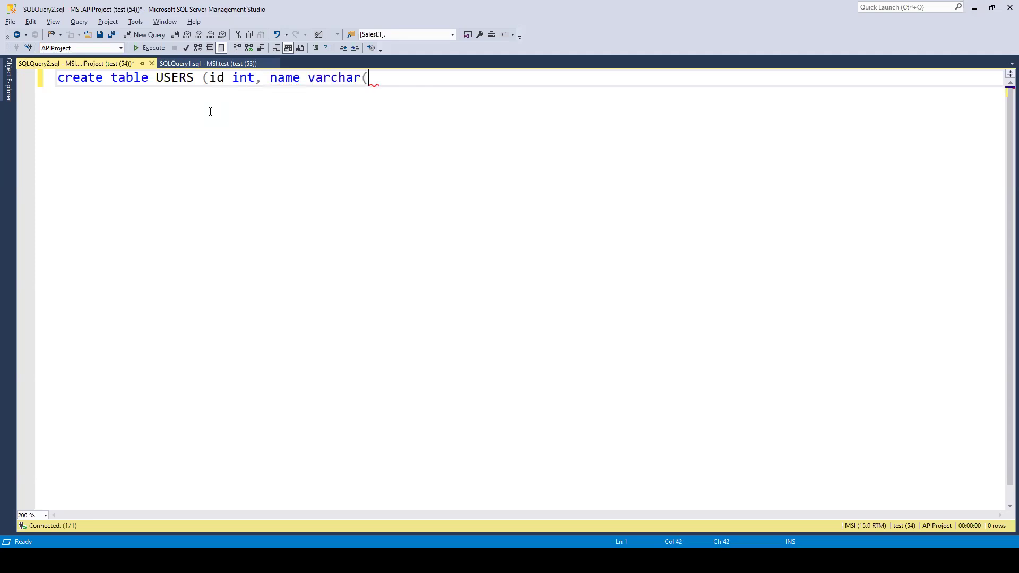
pyautogui.write('50')
pyautogui.write('))')
pyautogui.write(';')
# Execute the 'create table USERS' statement and hide the messages pane.
pyautogui.hotkey('ctrl', 'a')
pyautogui.click(154, 47)
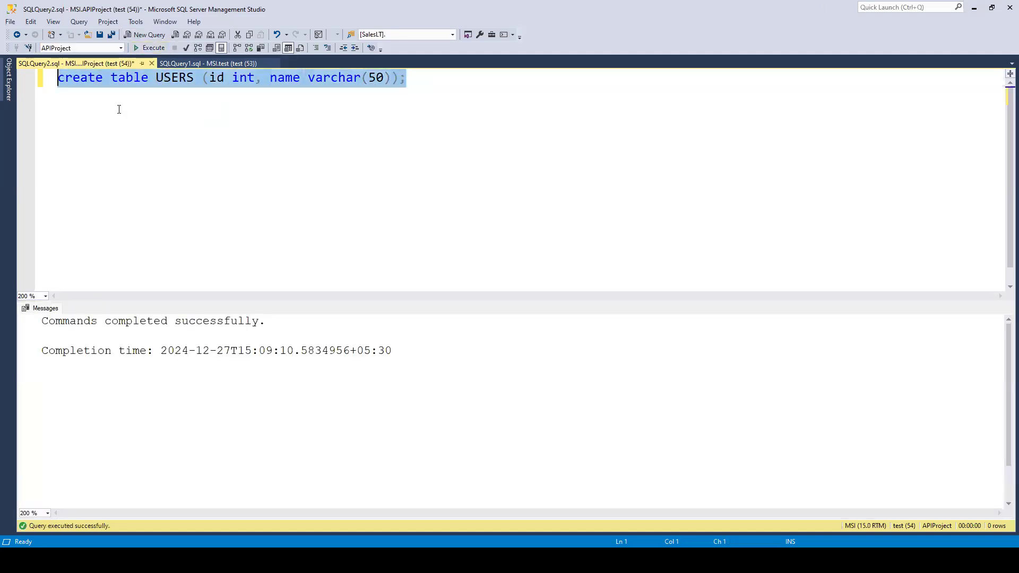
pyautogui.click(239, 77)
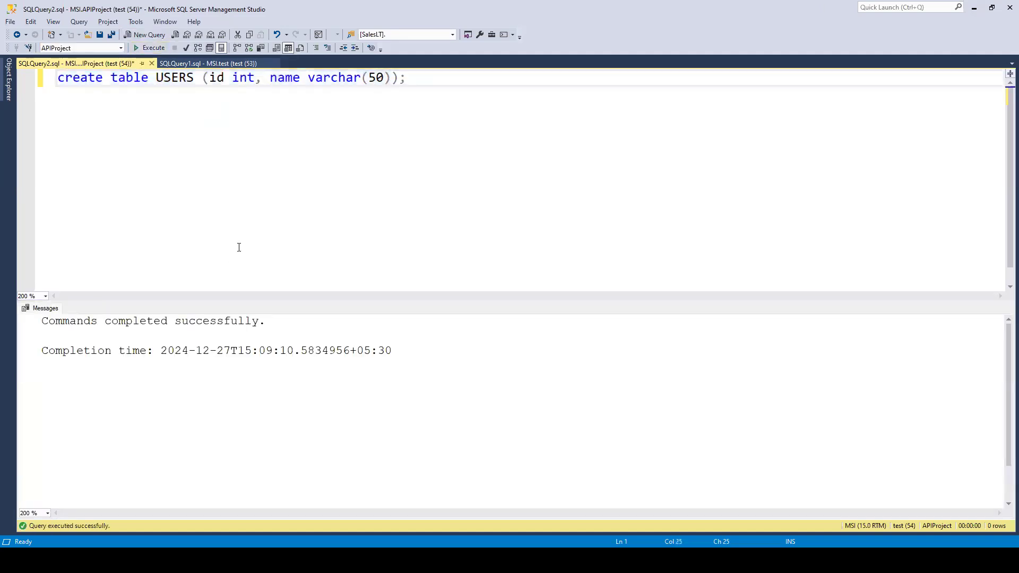
pyautogui.hotkey('ctrl', 'r')
# Add 'select * from USERS;', comment out the create line, run the select, and close results.
pyautogui.click(413, 81)
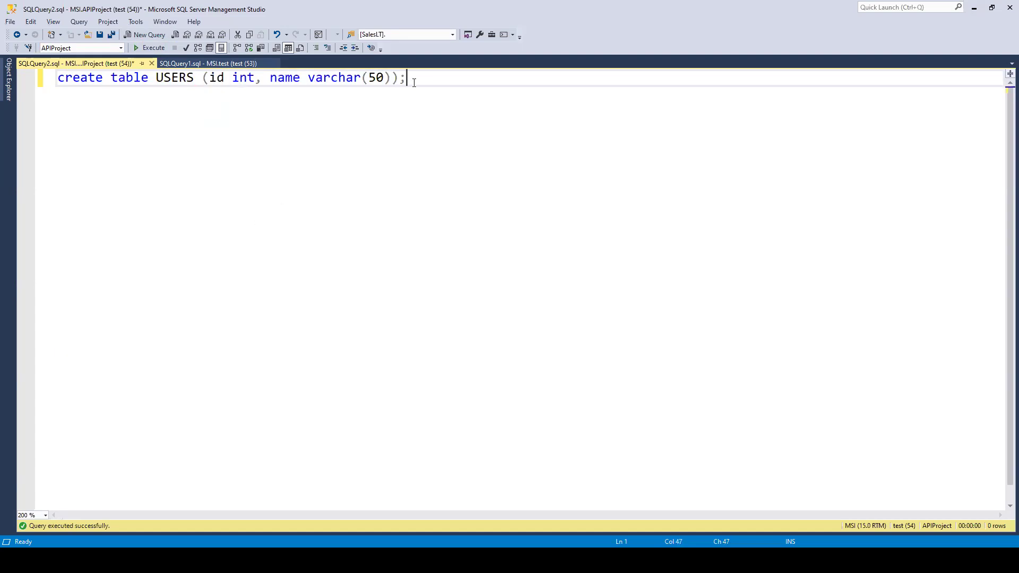
pyautogui.press('Return')
pyautogui.press('Return')
pyautogui.write('sel')
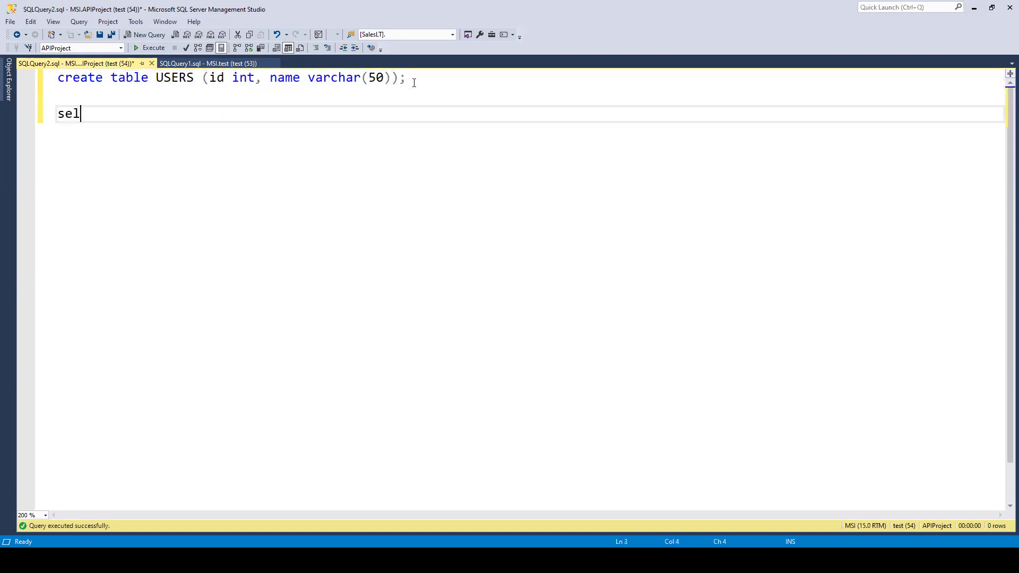
pyautogui.write('ect * f')
pyautogui.write('rom U')
pyautogui.write('SER')
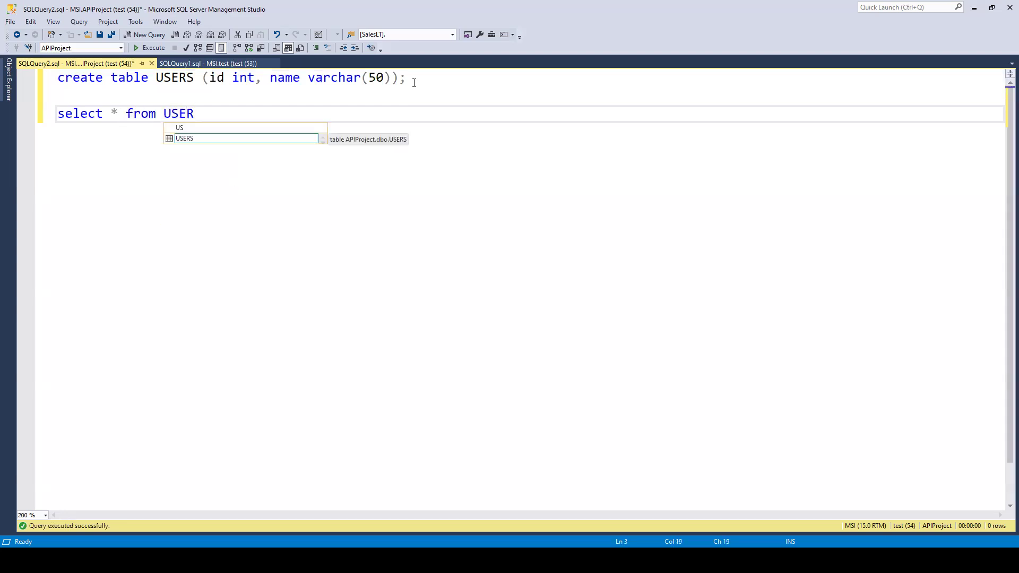
pyautogui.write('S;')
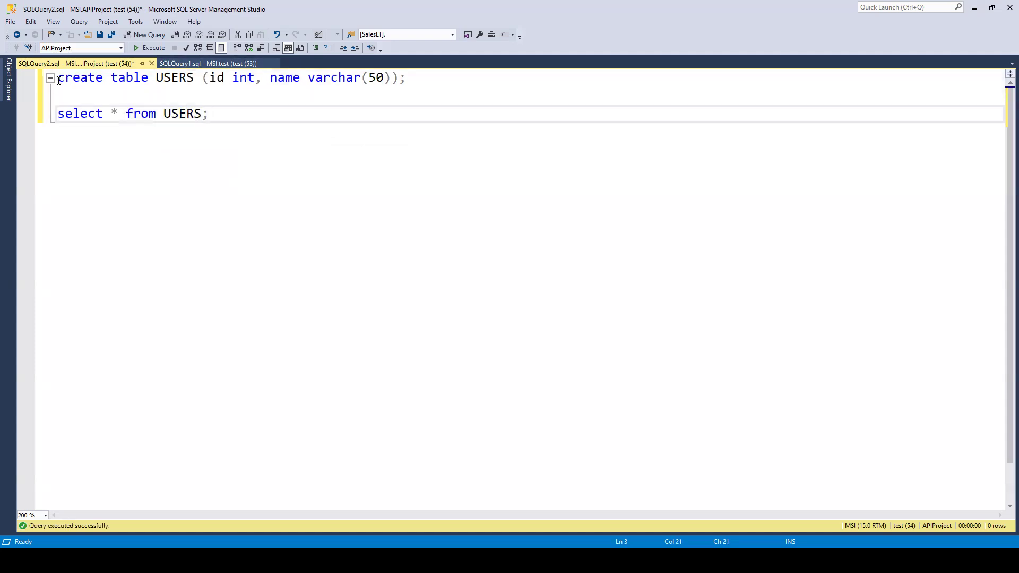
pyautogui.click(58, 78)
pyautogui.write('--')
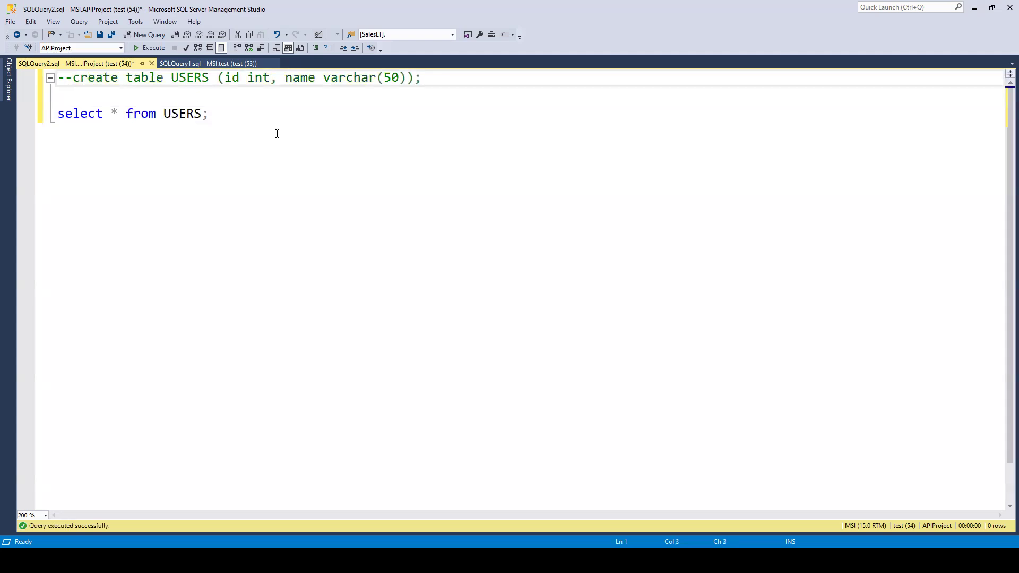
pyautogui.click(209, 114)
pyautogui.click(151, 49)
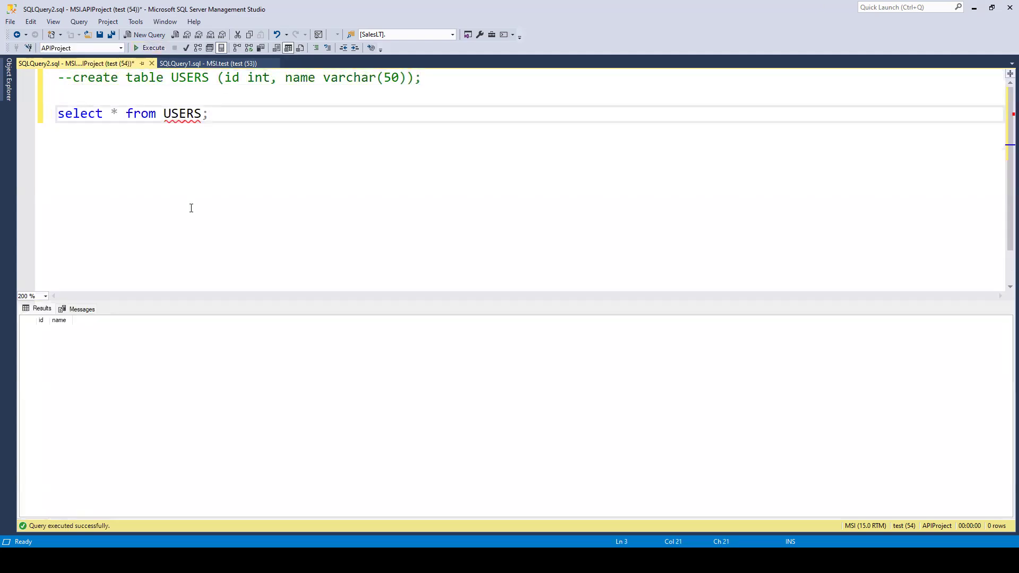
pyautogui.click(189, 114)
pyautogui.hotkey('ctrl', 'r')
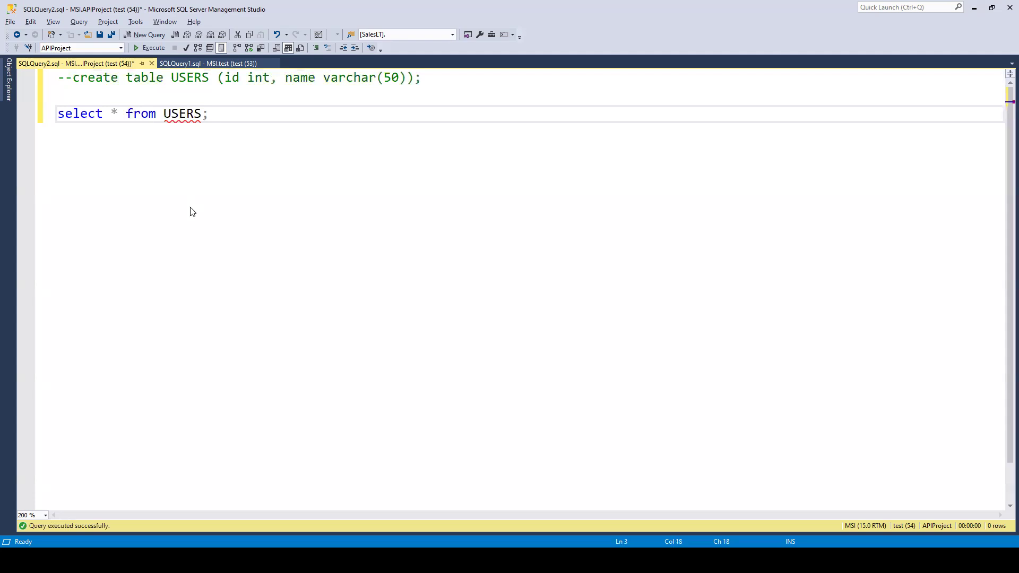
# Review Postman's POST request to localhost:3008/api/users with its id and name JSON body.
pyautogui.hotkey('alt', 'Tab')
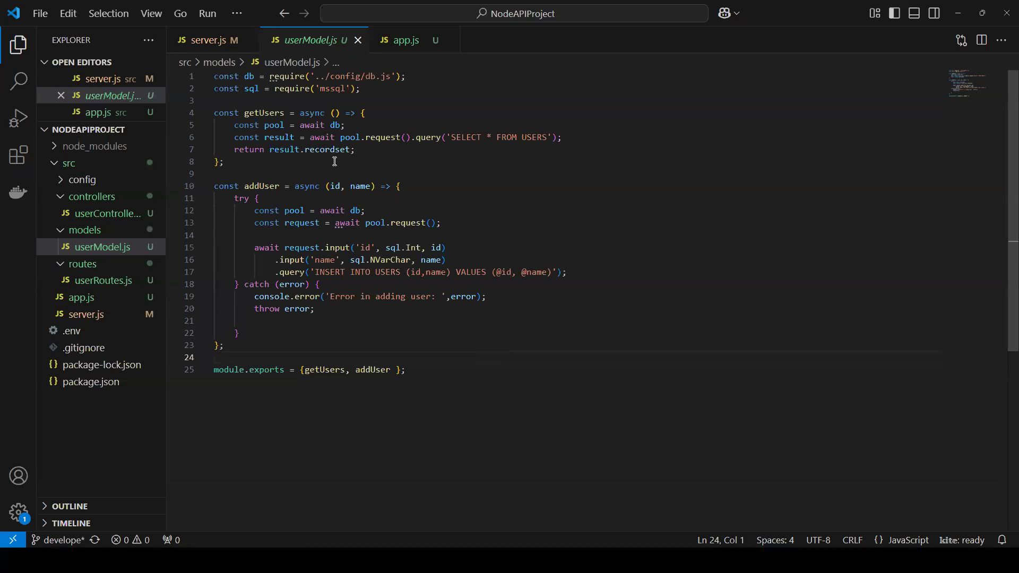
pyautogui.press('alt')
pyautogui.hotkey('alt', 'Tab')
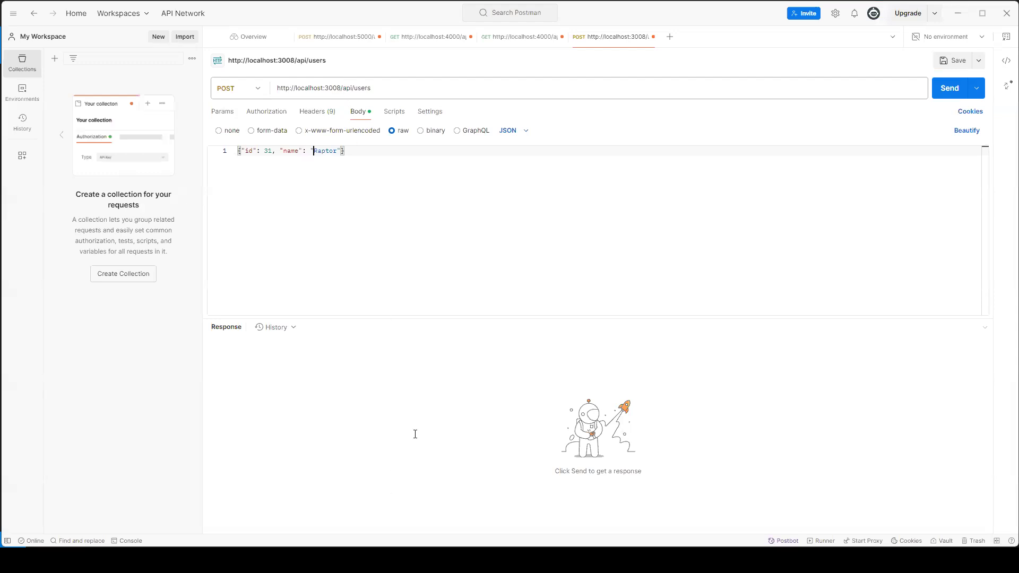
pyautogui.hotkey('alt', 'Tab')
# Open a new terminal, check package.json's start script, and run npm start.
pyautogui.click(236, 14)
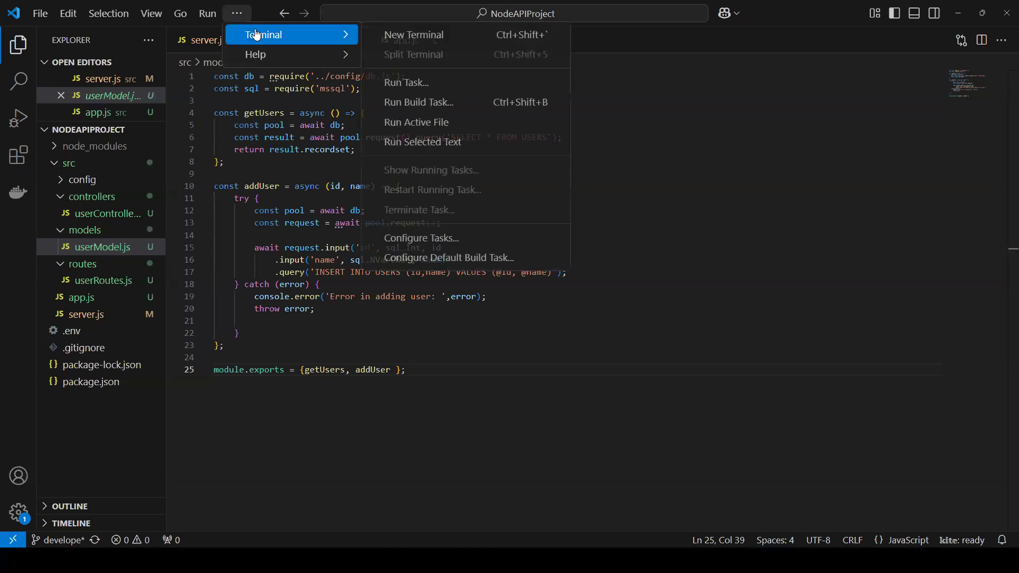
pyautogui.click(383, 34)
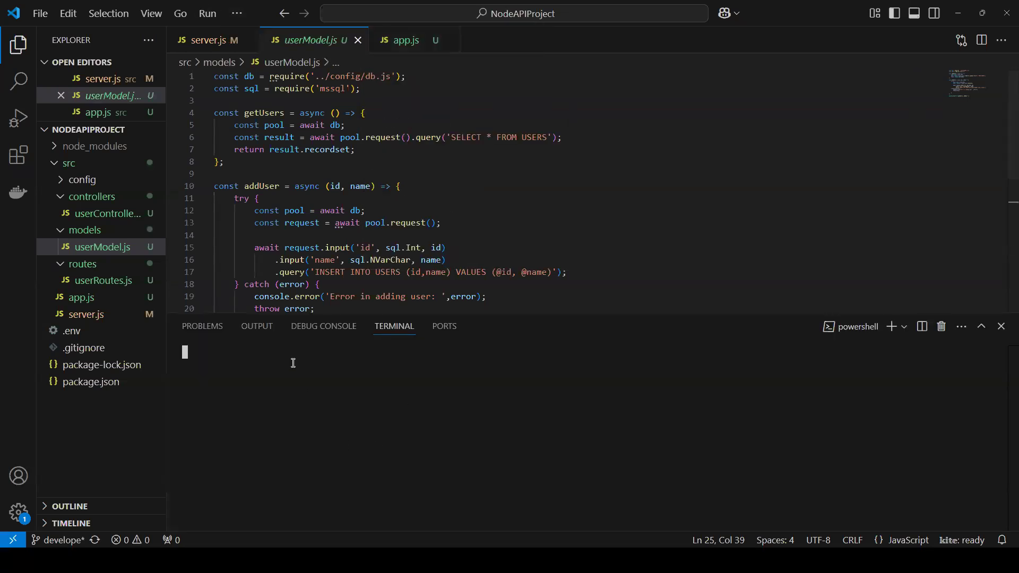
pyautogui.click(90, 381)
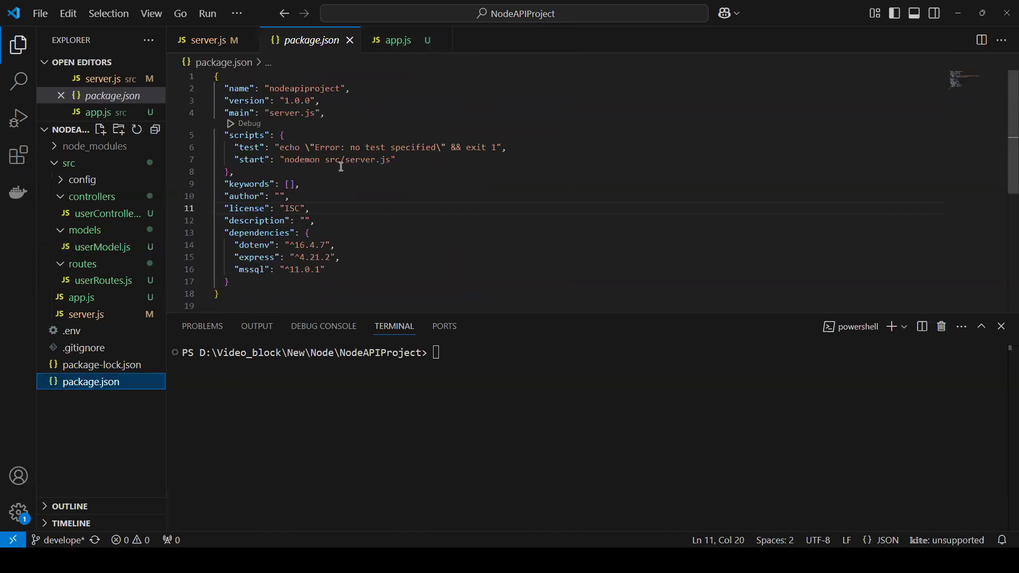
pyautogui.click(443, 351)
pyautogui.write('npm ')
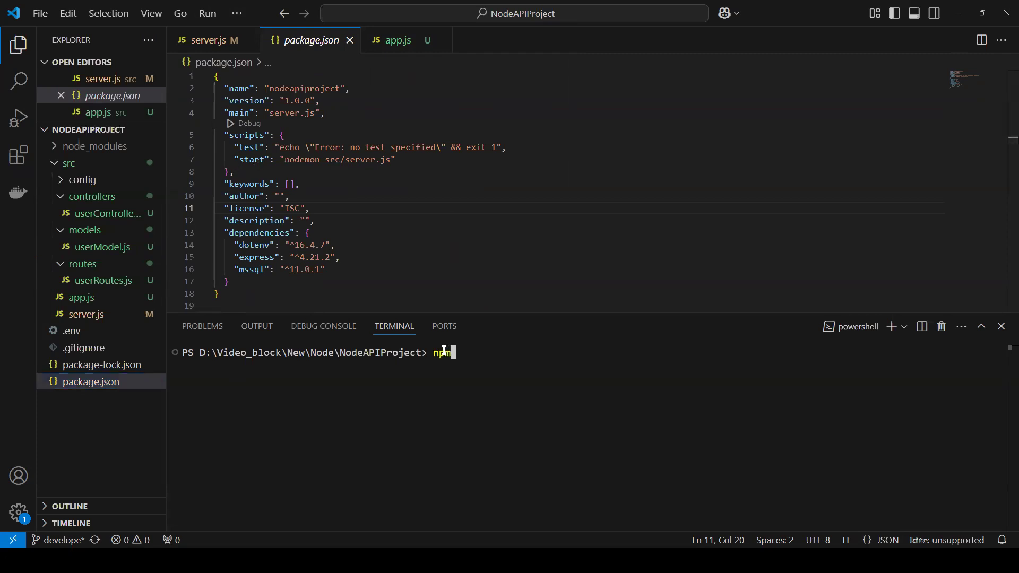
pyautogui.write('start')
pyautogui.press('Return')
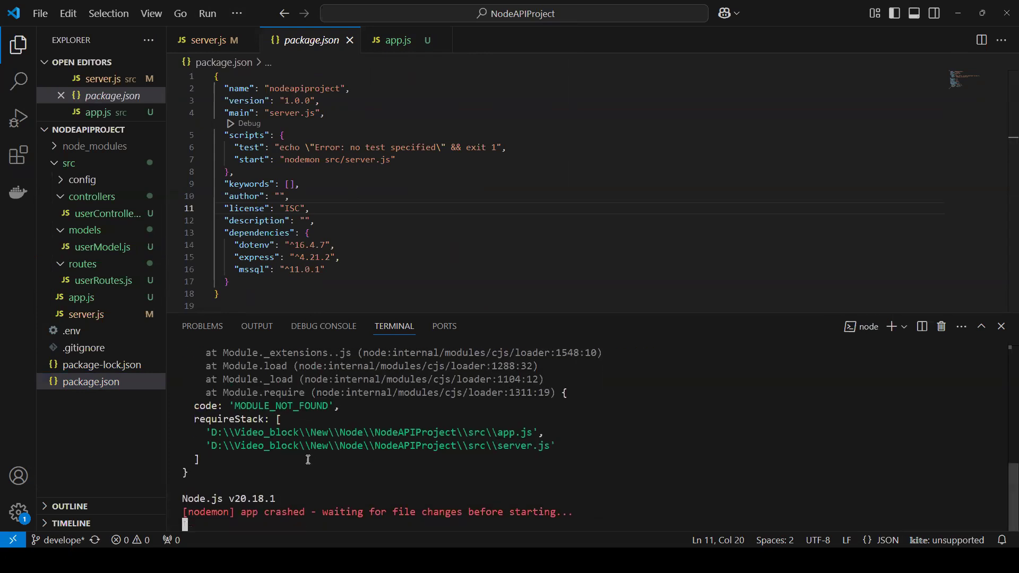
pyautogui.scroll(10, 475, 459)
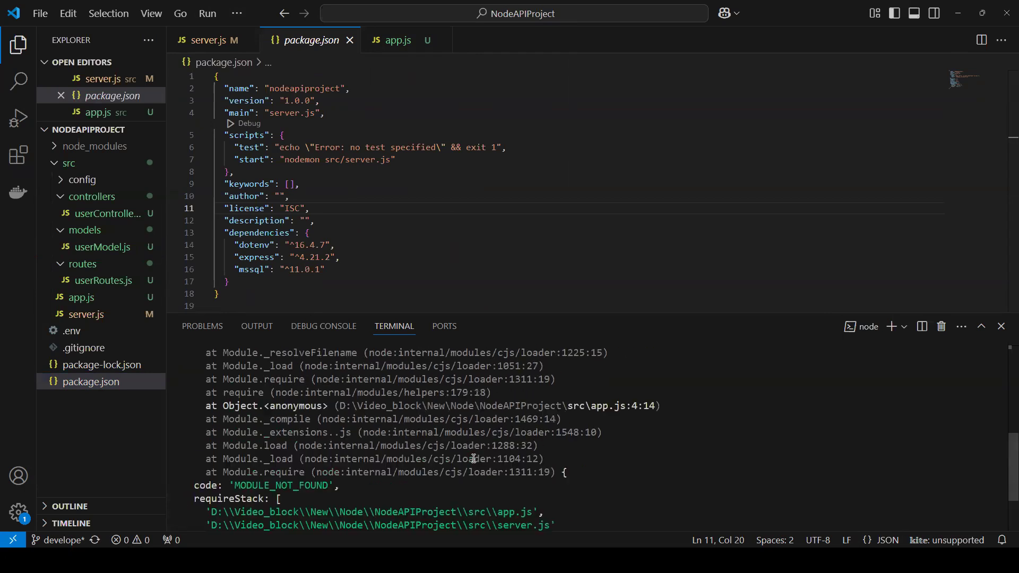
pyautogui.scroll(1, 475, 460)
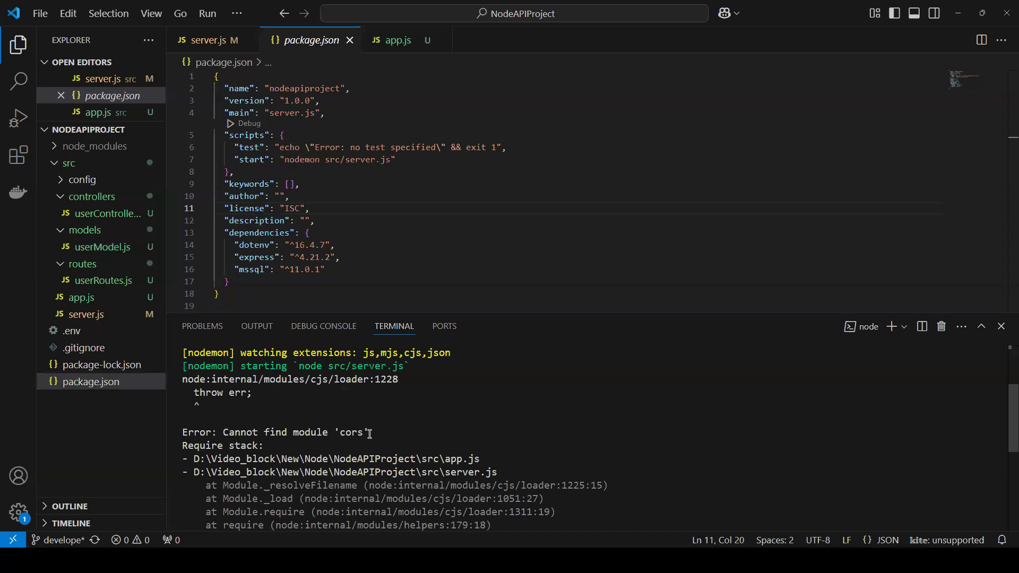
pyautogui.scroll(-10, 431, 414)
pyautogui.scroll(-2, 429, 413)
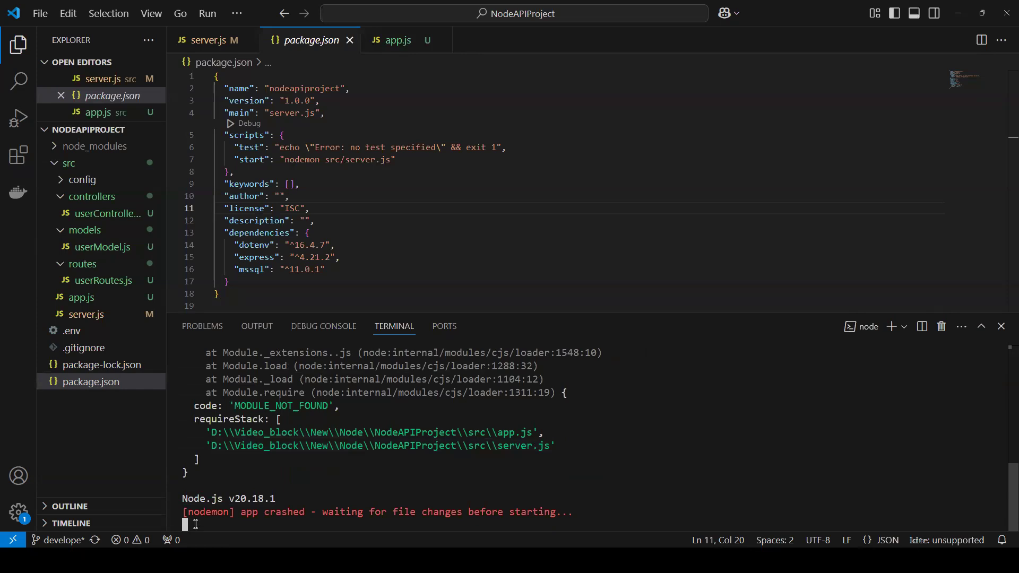
# Stop the crashed nodemon, run the mistaken 'npm i cor', and retry npm start.
pyautogui.hotkey('ctrl', 'c')
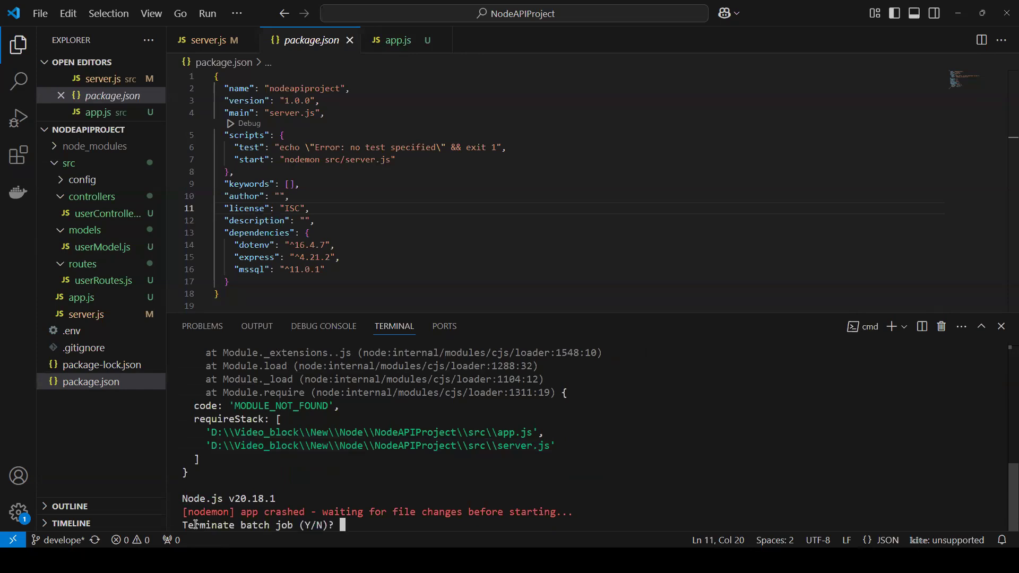
pyautogui.write('y')
pyautogui.press('Return')
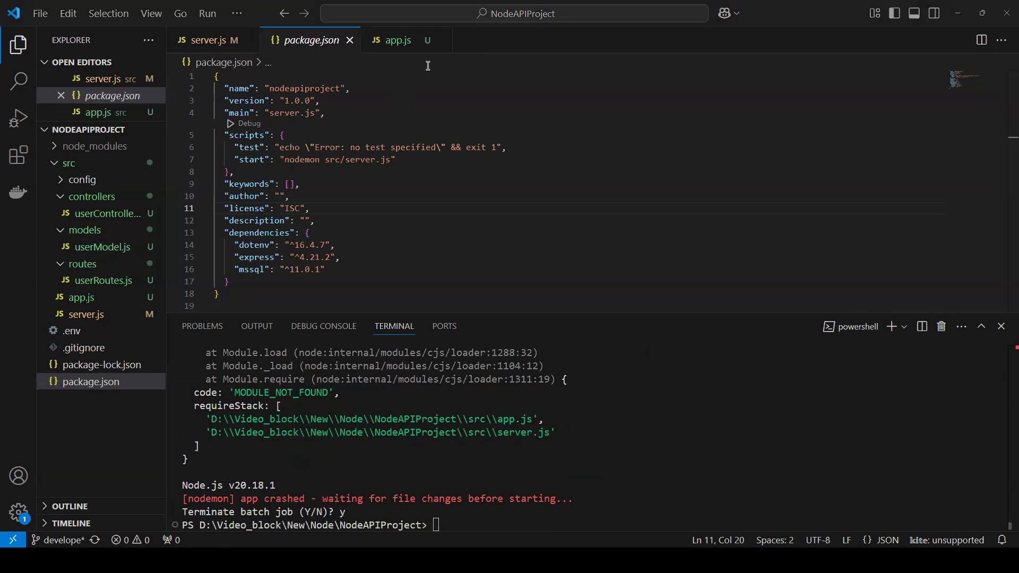
pyautogui.click(448, 523)
pyautogui.write('npm')
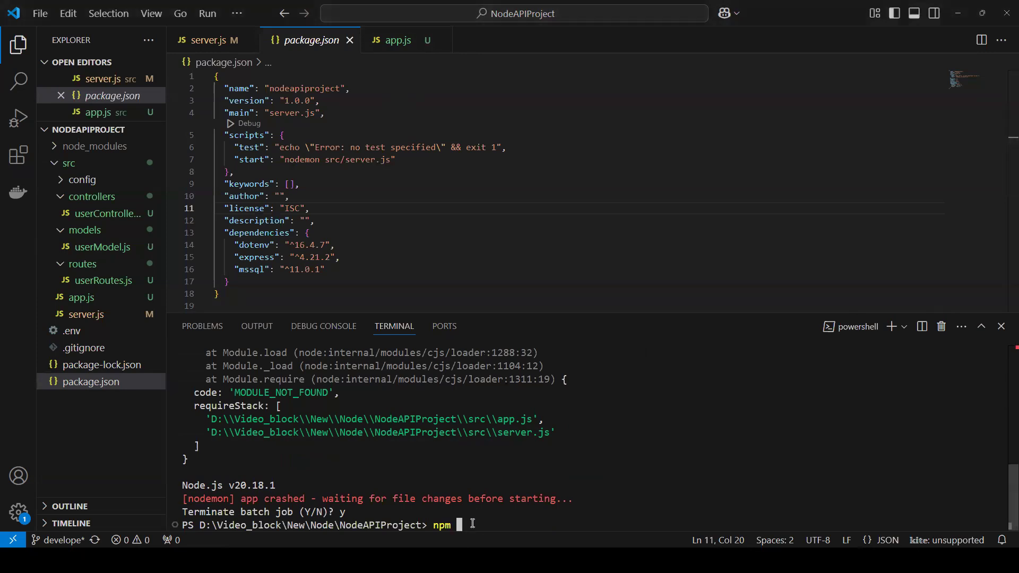
pyautogui.write('i')
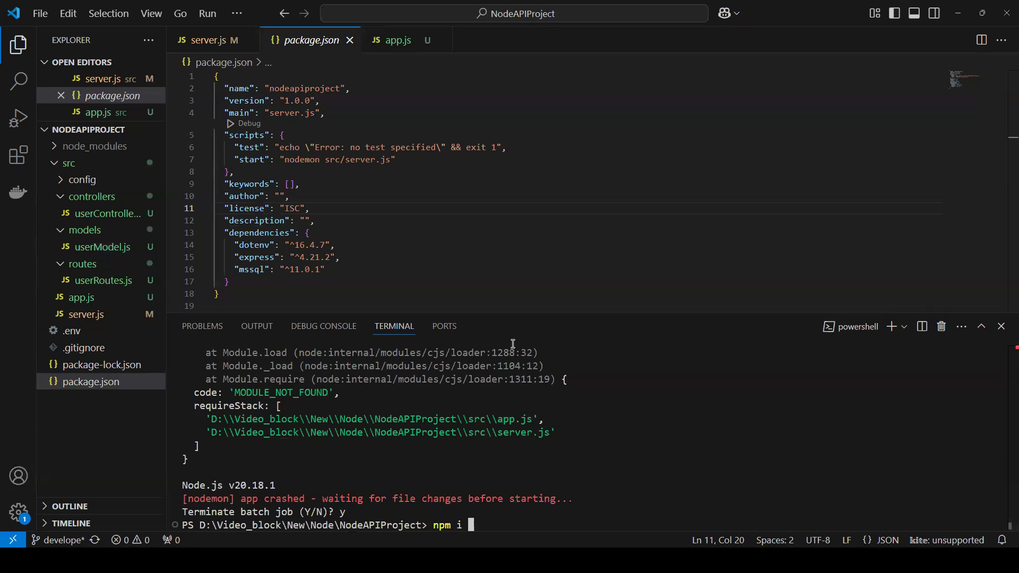
pyautogui.write(' cor')
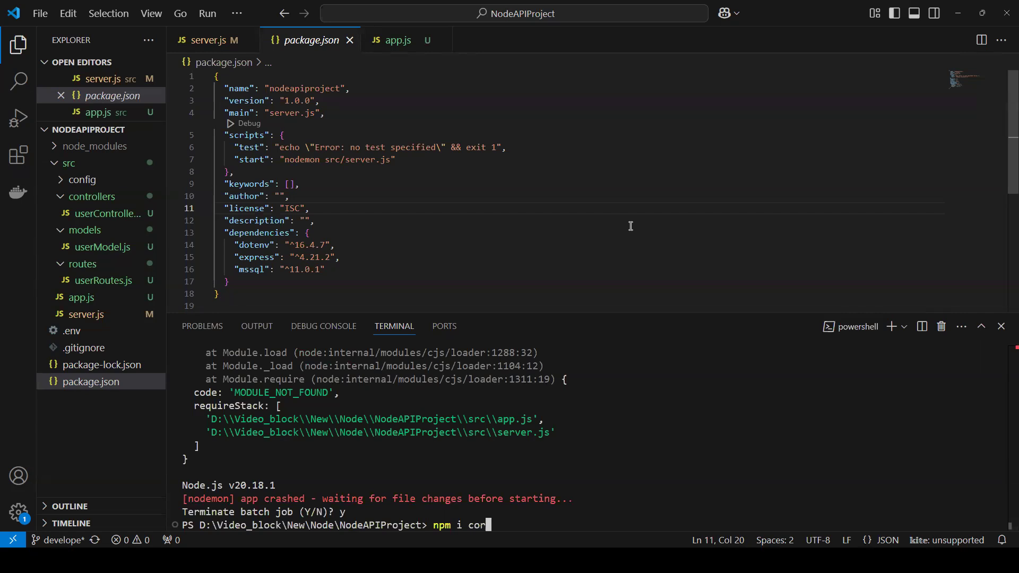
pyautogui.press('Return')
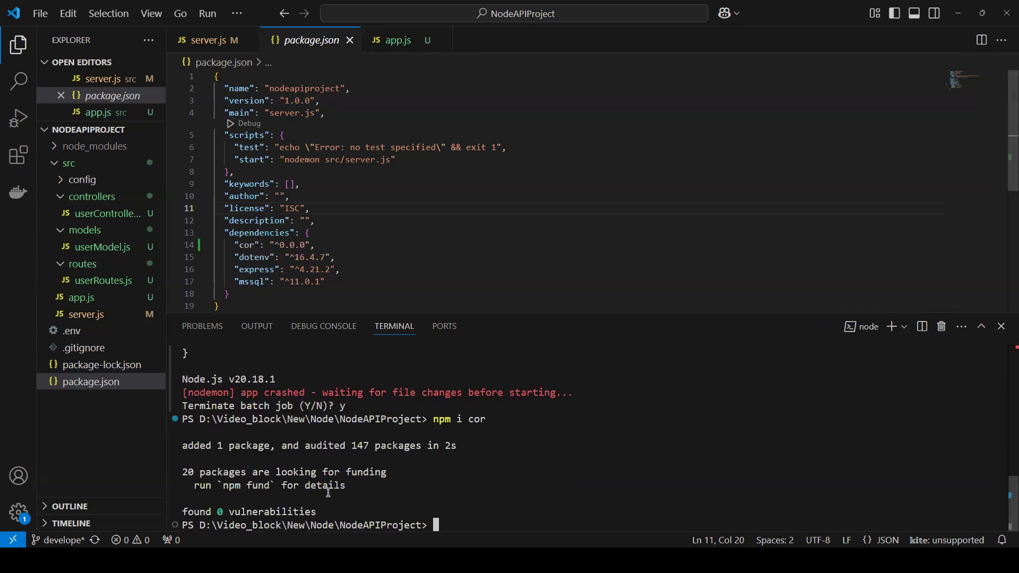
pyautogui.press('Up')
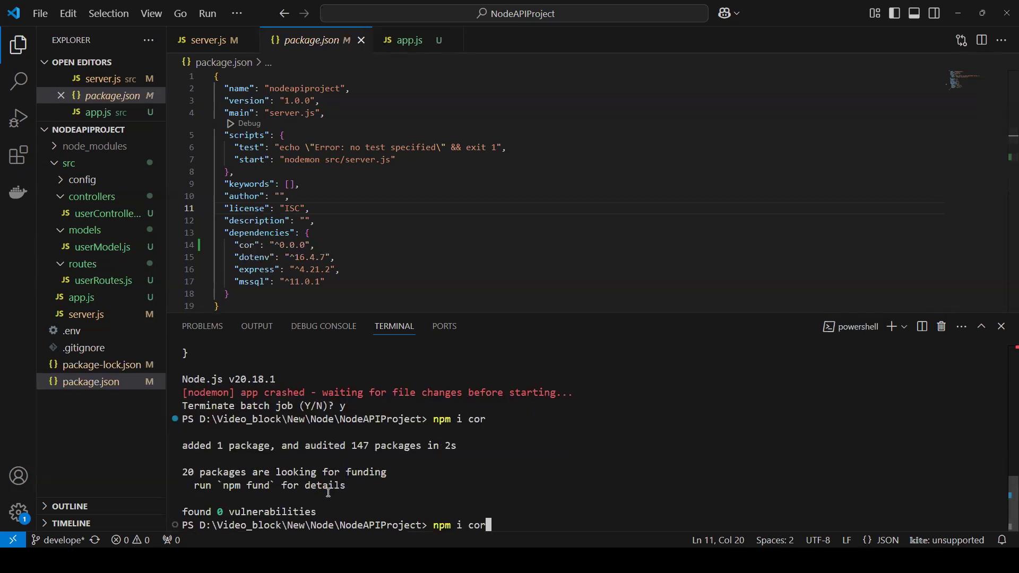
pyautogui.press('Up')
pyautogui.press('Return')
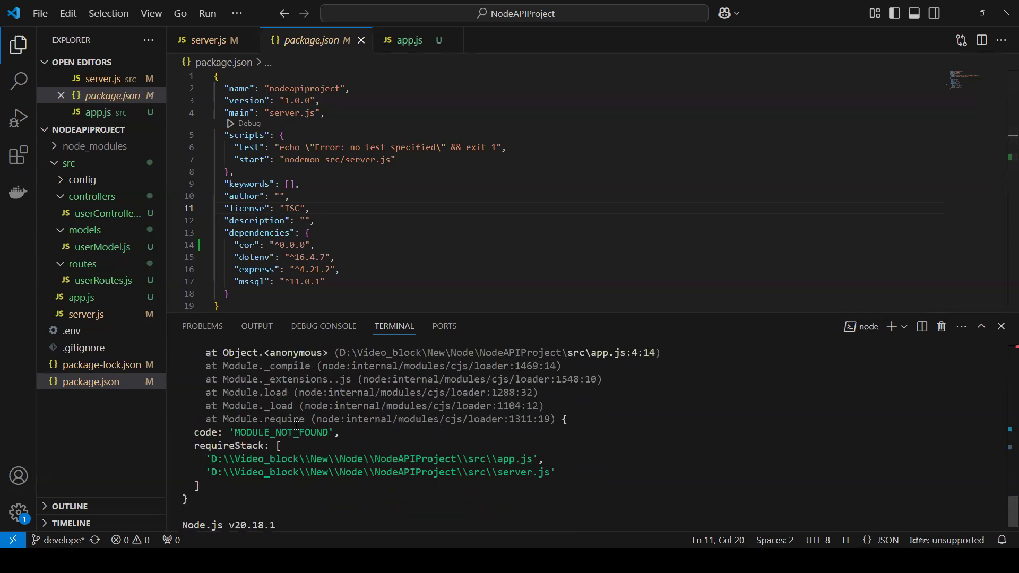
pyautogui.scroll(5, 296, 425)
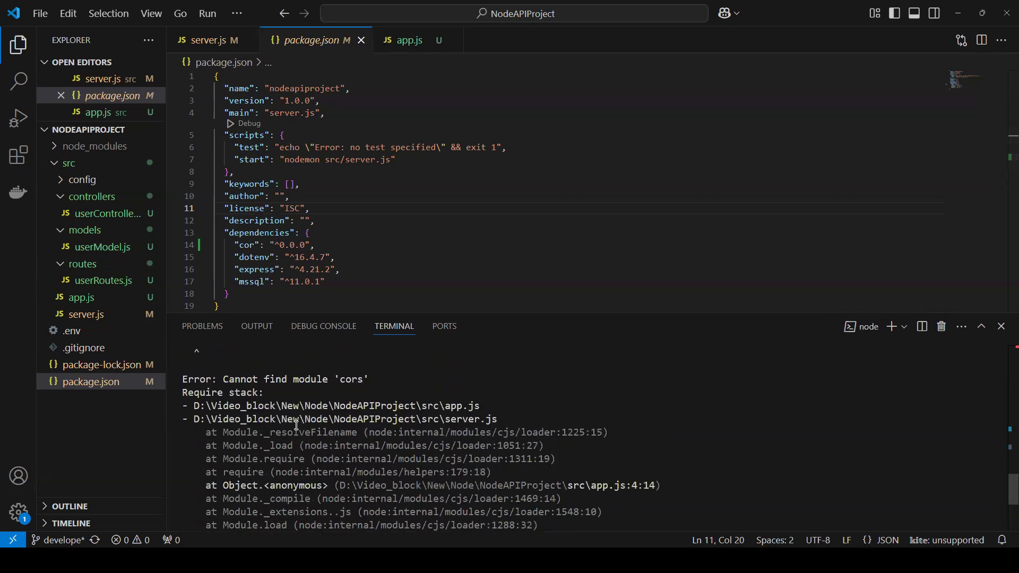
pyautogui.scroll(-5, 296, 426)
pyautogui.scroll(-3, 296, 426)
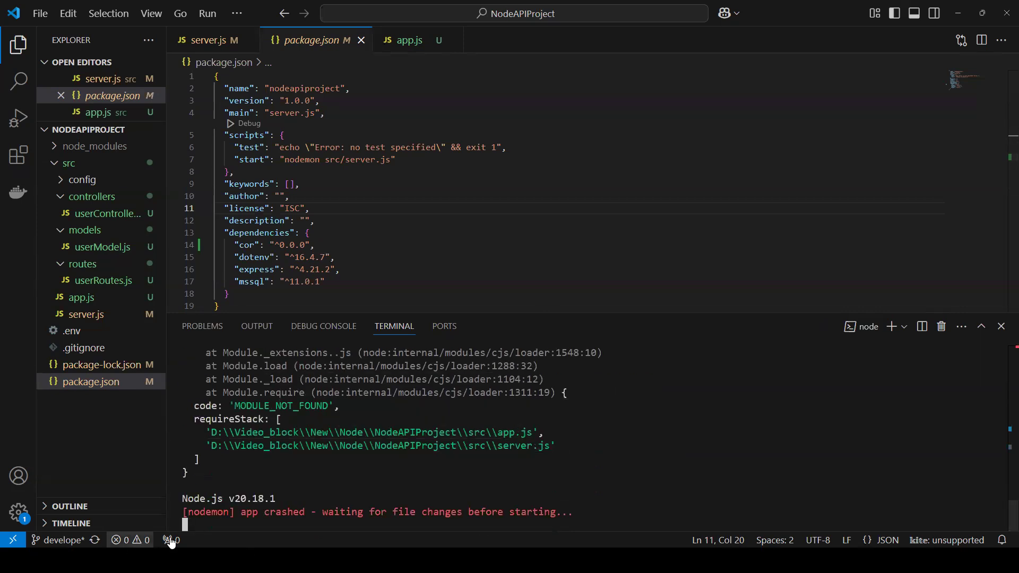
# Stop the server again, install cors with 'npm i cors', and recall npm start.
pyautogui.hotkey('ctrl', 'c')
pyautogui.hotkey('ctrl', 'c')
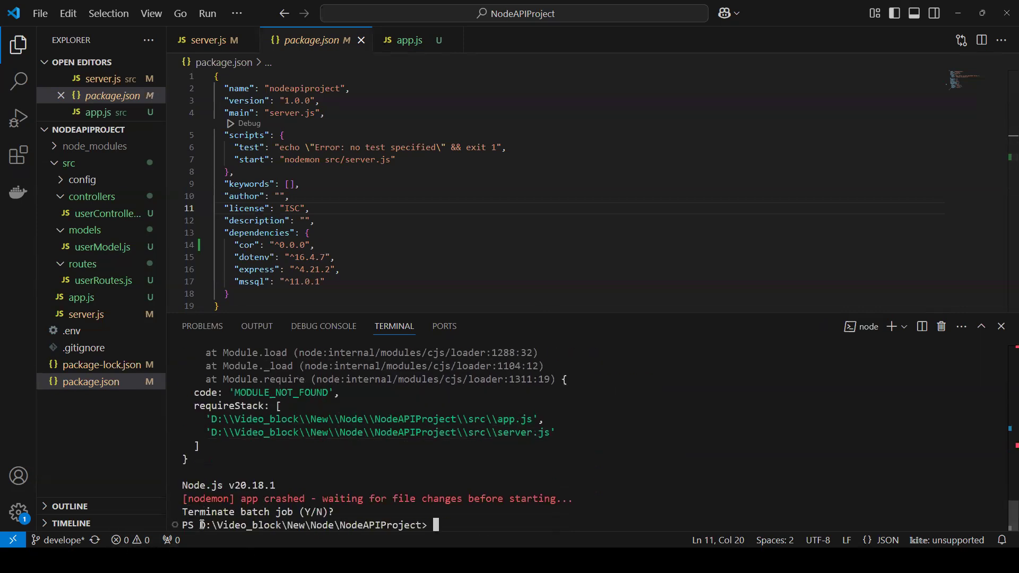
pyautogui.press('Up')
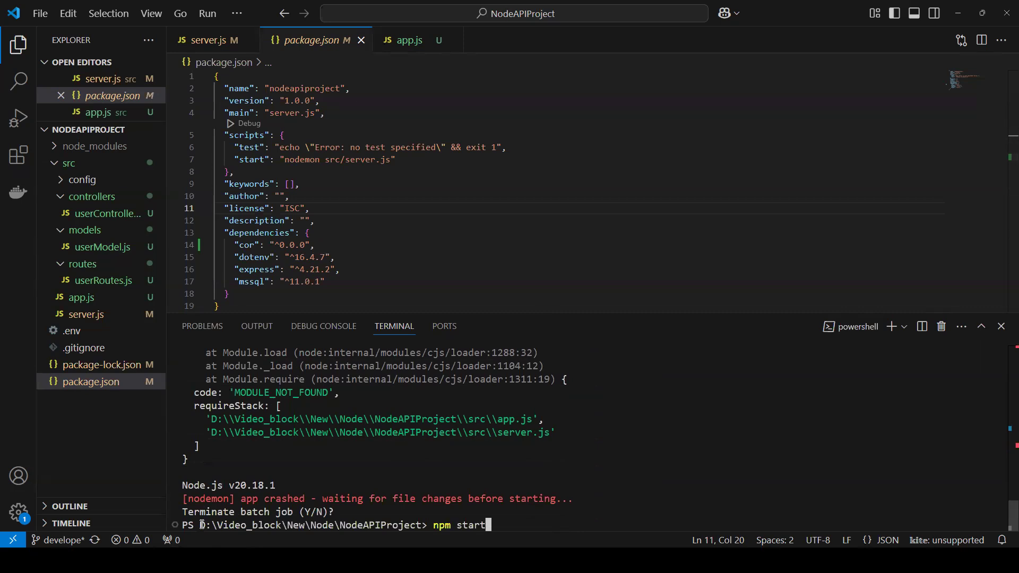
pyautogui.press('Up')
pyautogui.write('s')
pyautogui.press('Return')
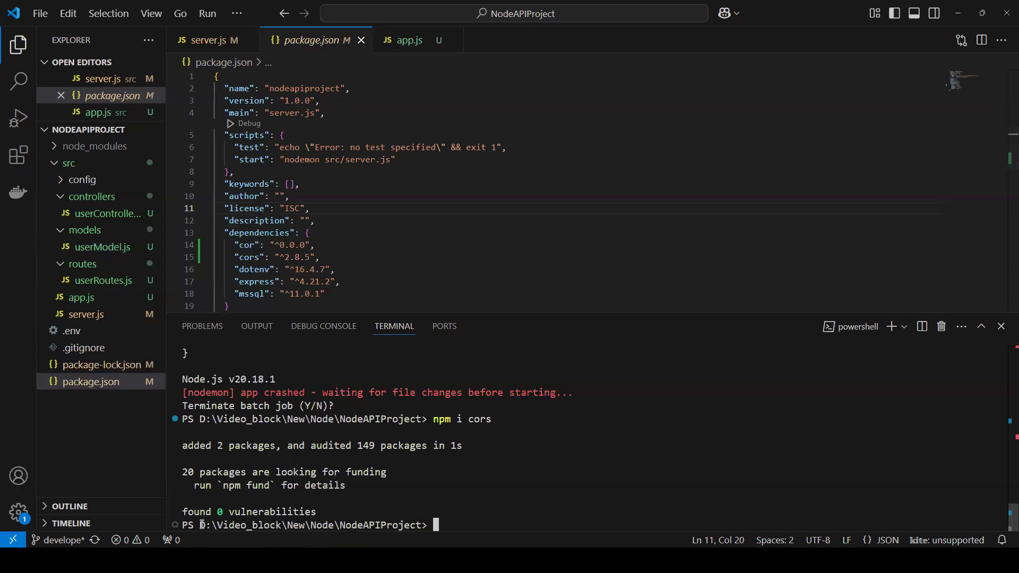
pyautogui.press('Up')
pyautogui.press('Up')
# Run npm start so the server listens on port 3008 and connects to SQL Server.
pyautogui.press('Return')
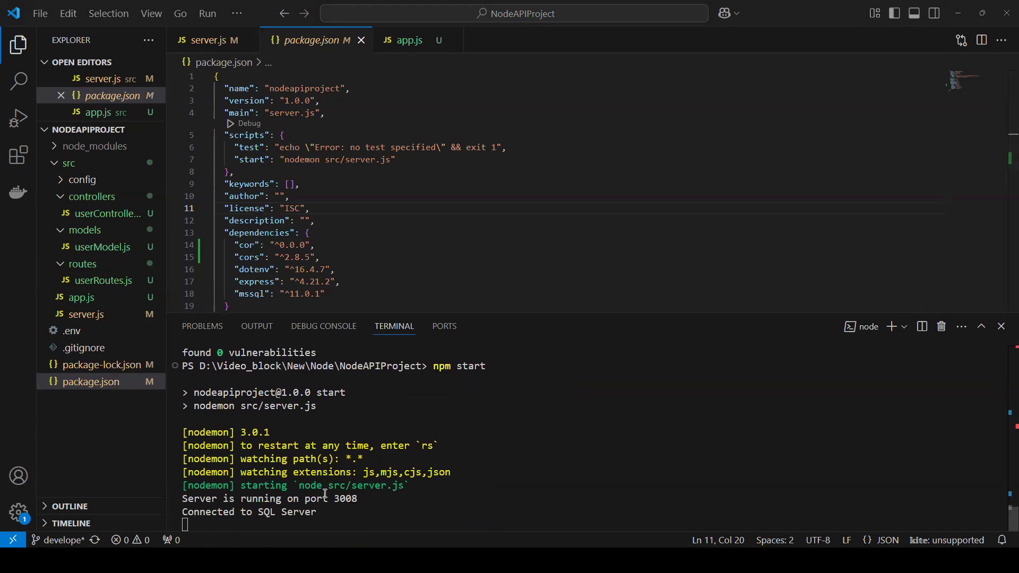
pyautogui.hotkey('alt', 'Tab')
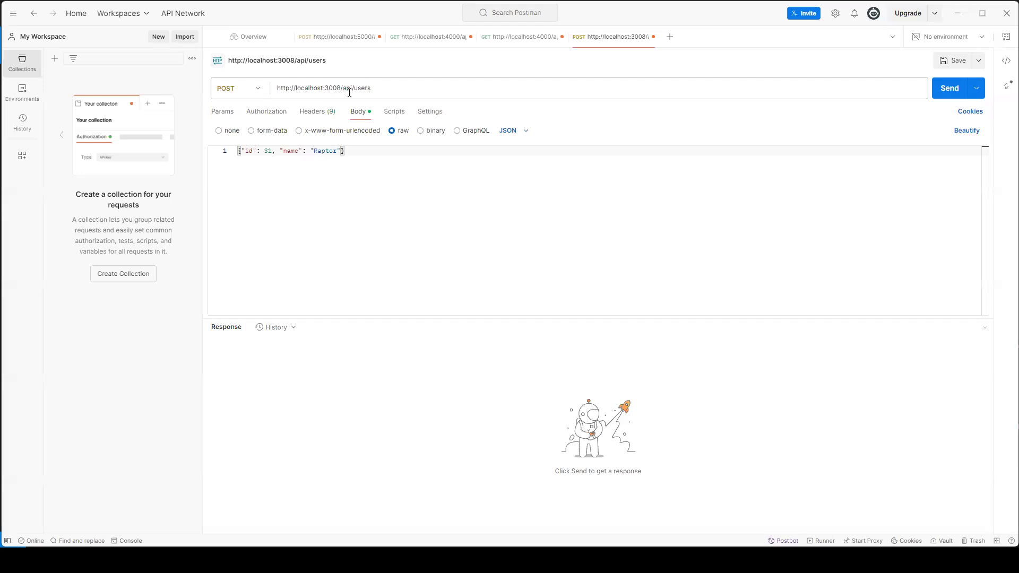
# Set the POST body id to 1 for Raptor and send it, getting 201 Created.
pyautogui.click(269, 151)
pyautogui.doubleClick(269, 151)
pyautogui.write('1')
pyautogui.click(262, 151)
pyautogui.click(946, 92)
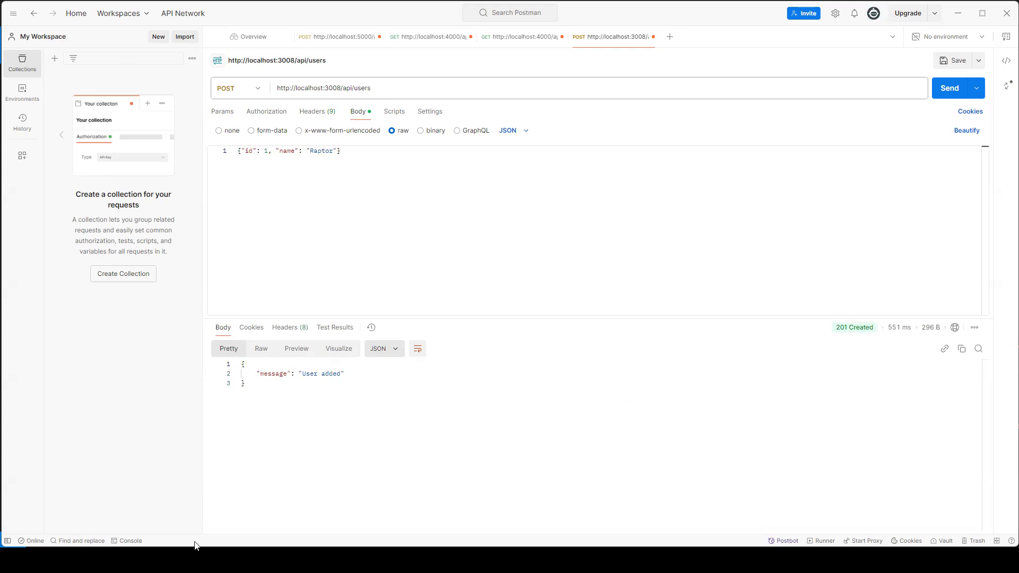
pyautogui.hotkey('alt', 'Tab')
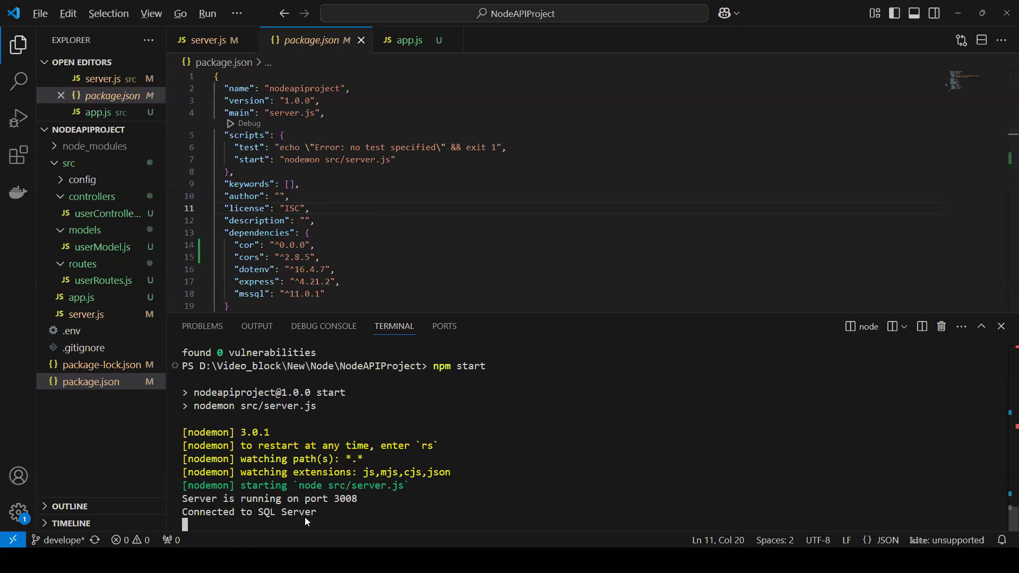
# Run 'select * from USERS;' and see the single row: id 1, Raptor.
pyautogui.hotkey('alt', 'Tab')
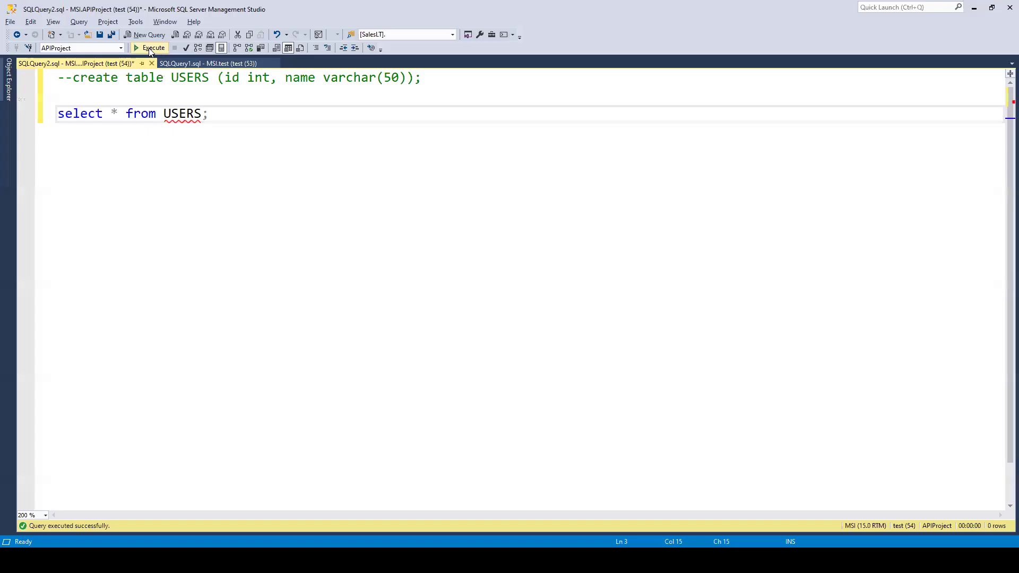
pyautogui.press('F5')
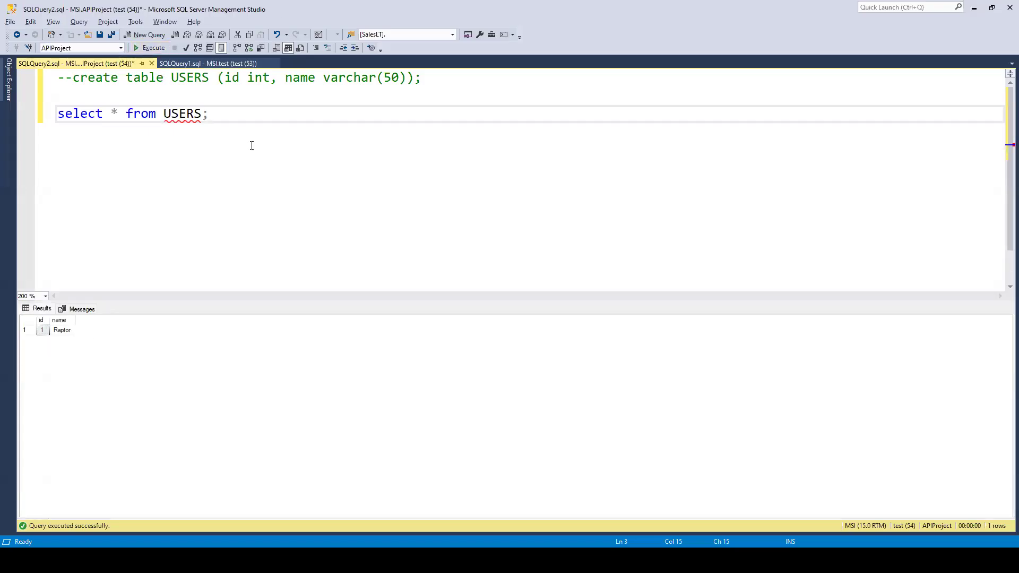
pyautogui.hotkey('alt', 'Tab')
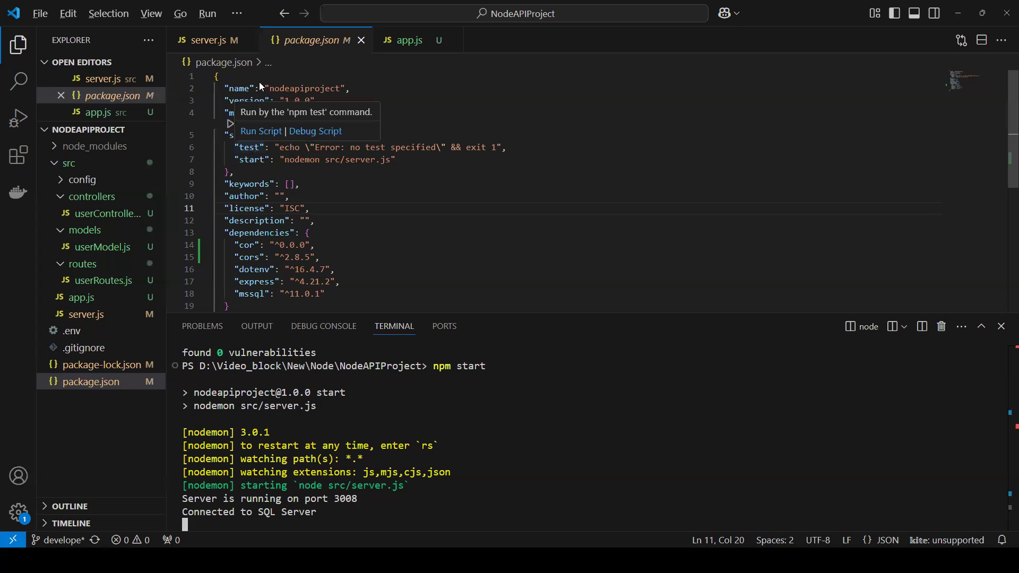
# Send a GET to /api/get/users, returning 200 OK with id 1, Raptor.
pyautogui.hotkey('alt', 'Tab')
pyautogui.click(258, 88)
pyautogui.click(238, 115)
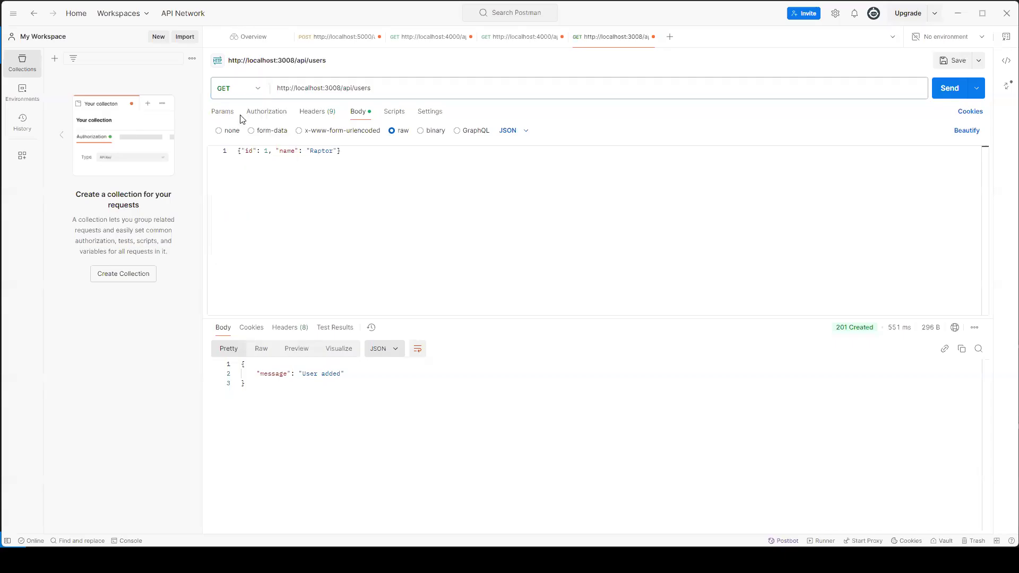
pyautogui.click(354, 88)
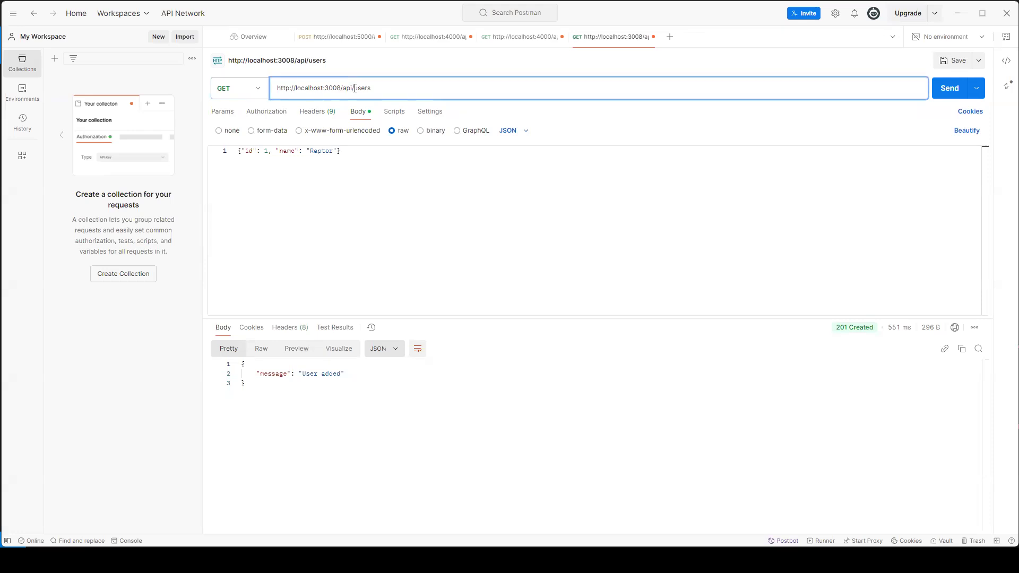
pyautogui.write('get')
pyautogui.write('/')
pyautogui.click(950, 92)
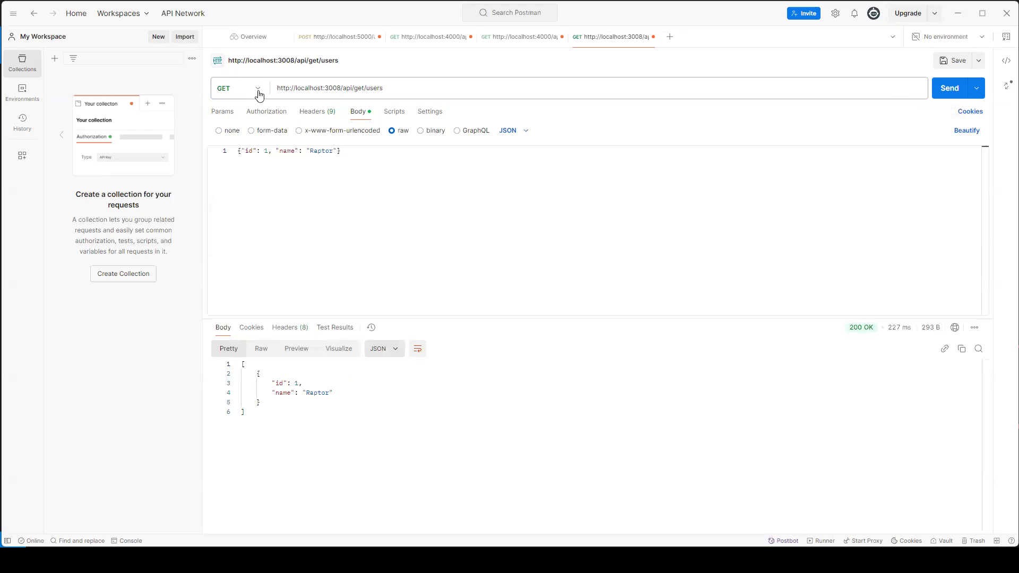
# Switch the request back to POST and remove 'get/' from the URL.
pyautogui.click(259, 97)
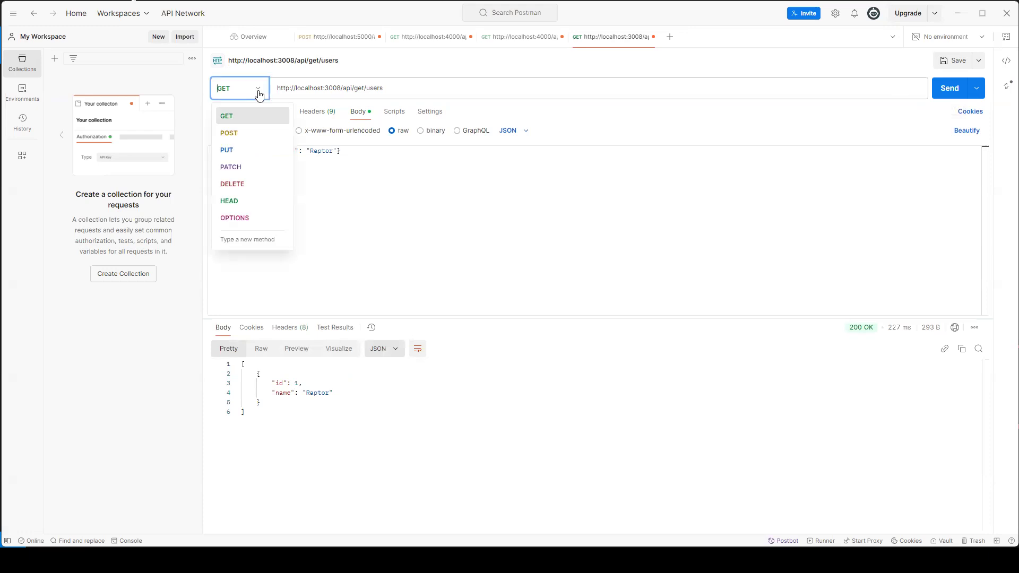
pyautogui.click(230, 132)
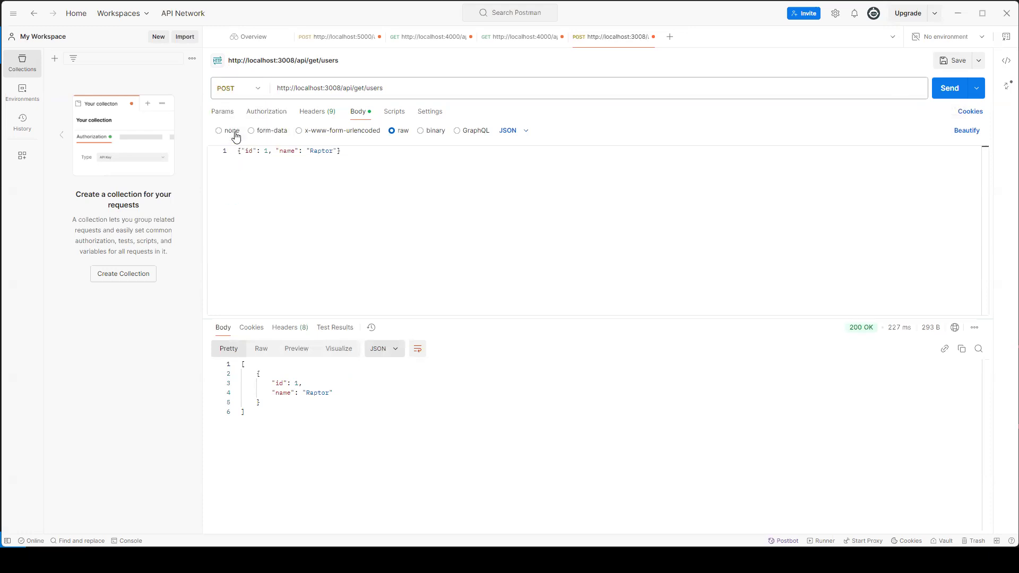
pyautogui.click(365, 88)
pyautogui.press('BackSpace')
pyautogui.press('BackSpace')
pyautogui.press('BackSpace')
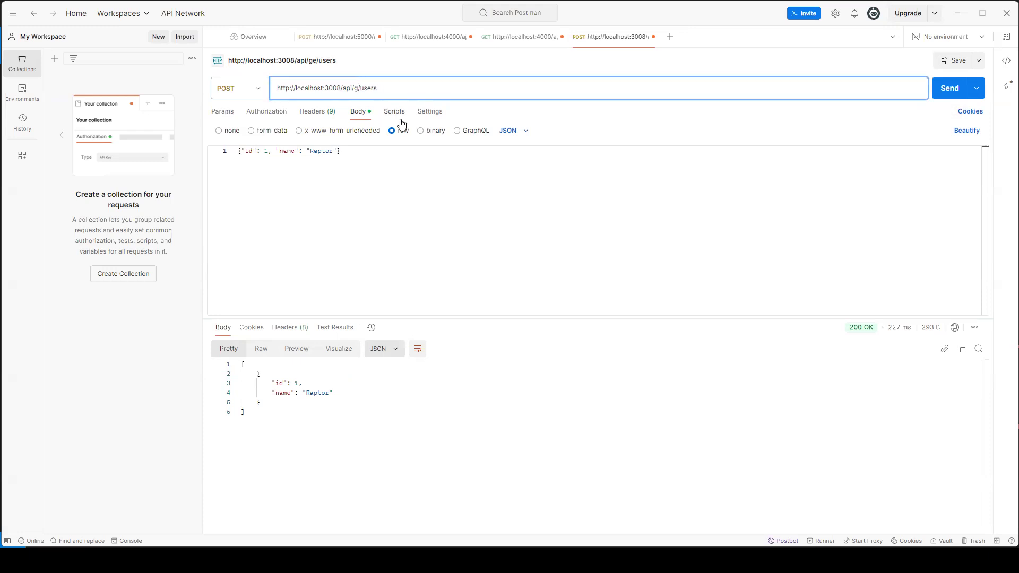
# POST a new user with id 2 and name Raptor1.
pyautogui.doubleClick(266, 150)
pyautogui.write('2')
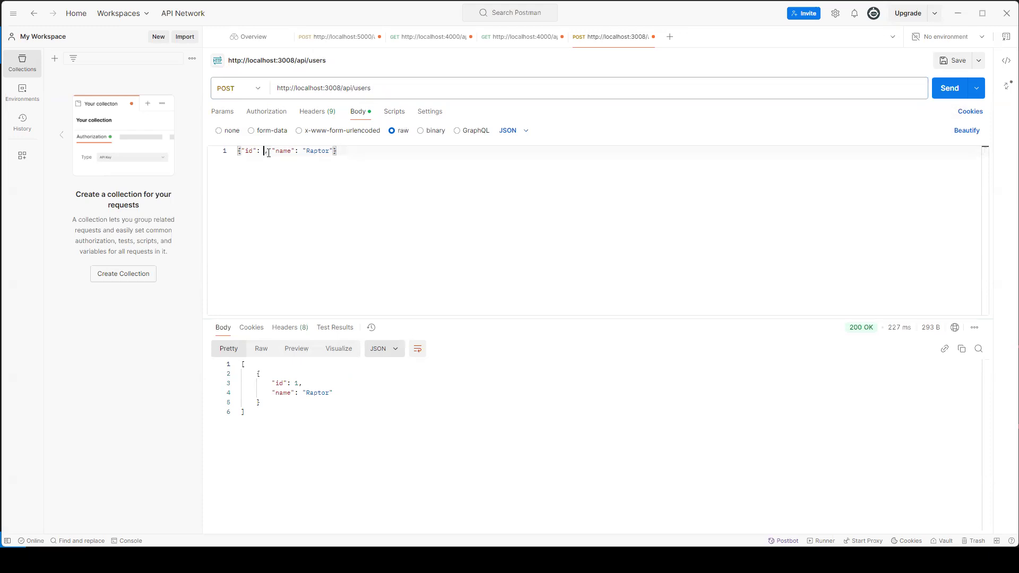
pyautogui.click(335, 152)
pyautogui.doubleClick(322, 150)
pyautogui.click(951, 89)
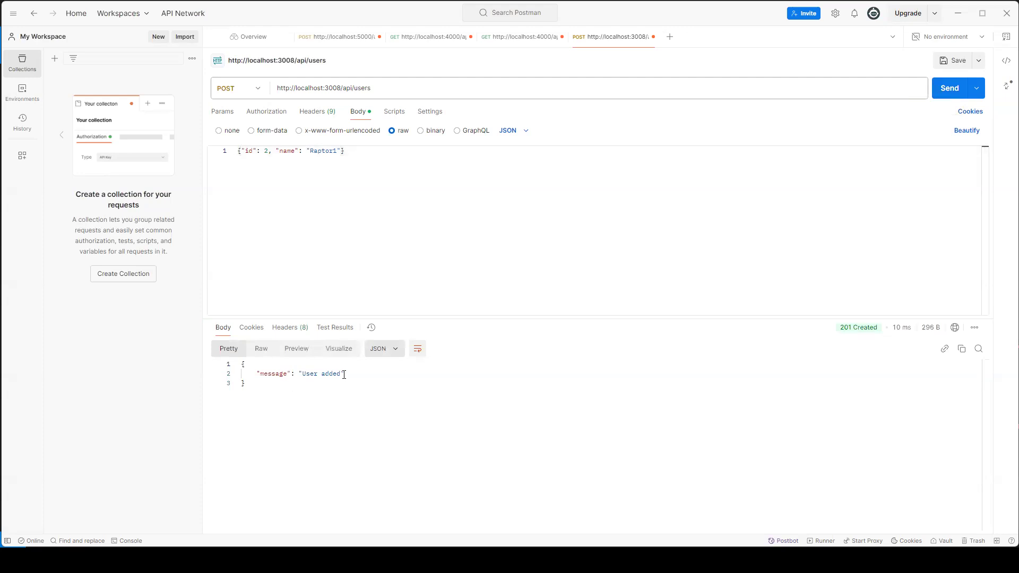
# Send a GET request to the get/ users URL, then rerun the USERS query in SQL Server.
pyautogui.click(258, 87)
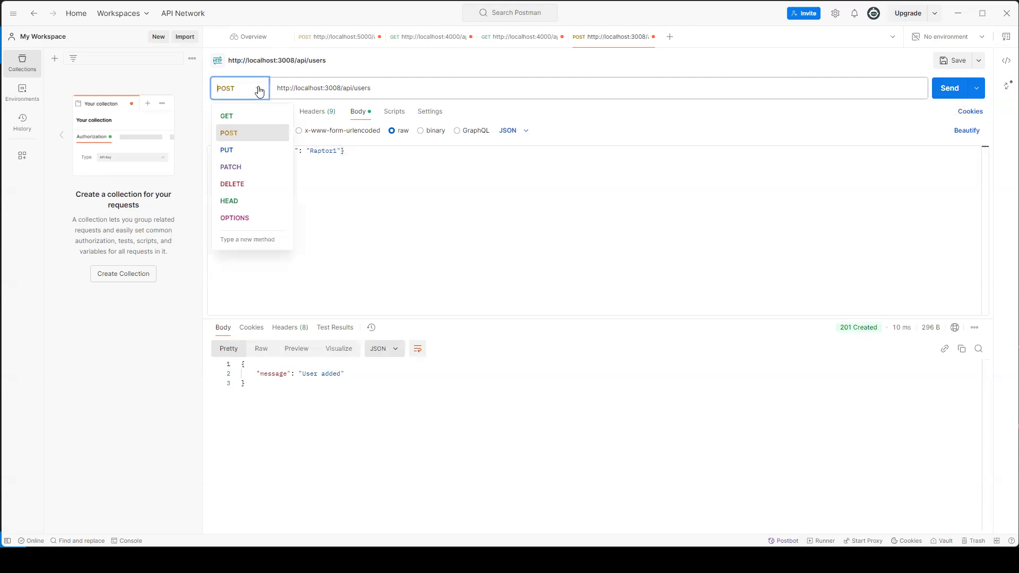
pyautogui.click(225, 118)
pyautogui.click(354, 88)
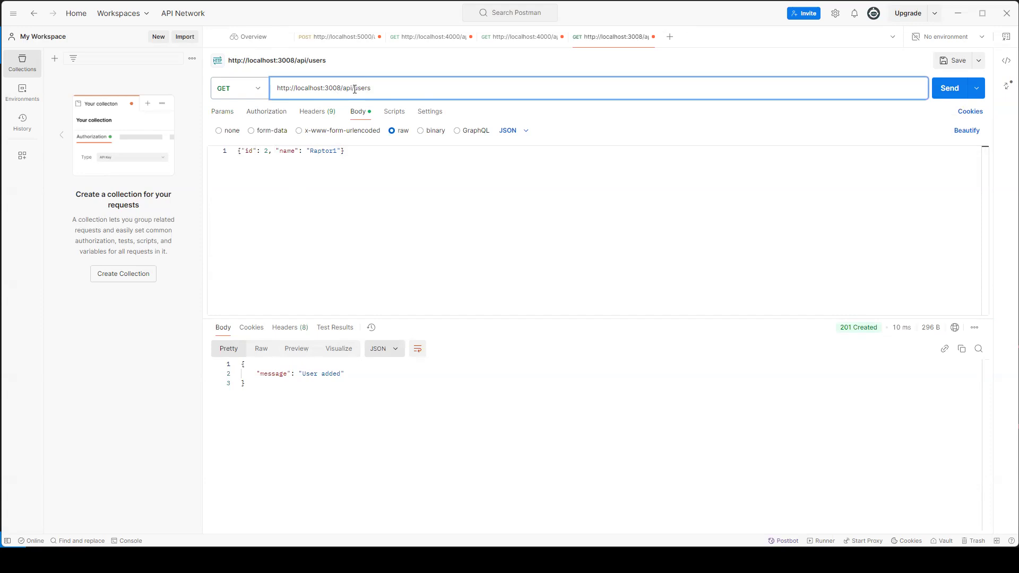
pyautogui.write('get/')
pyautogui.click(949, 88)
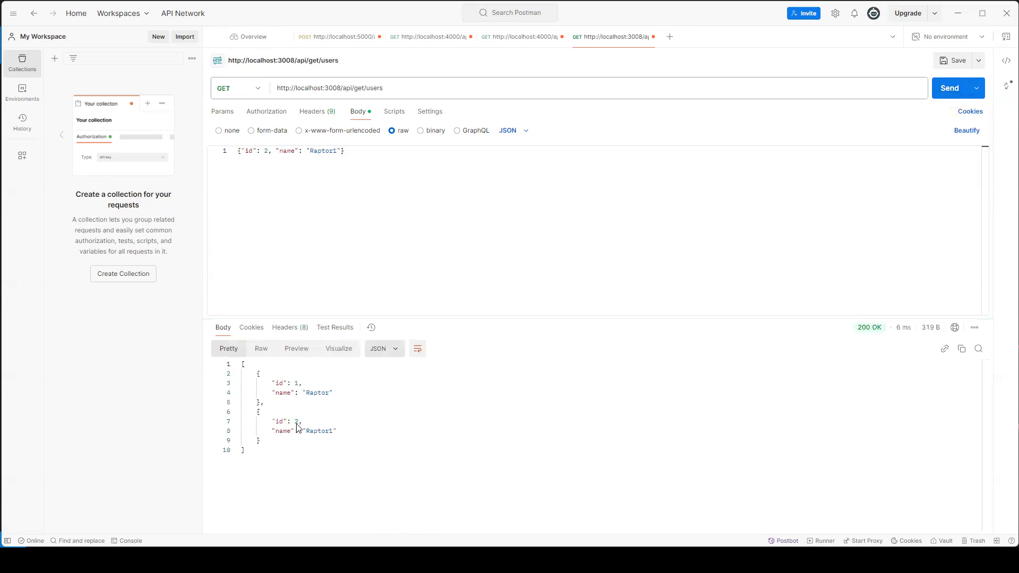
pyautogui.hotkey('alt', 'Tab')
pyautogui.click(149, 47)
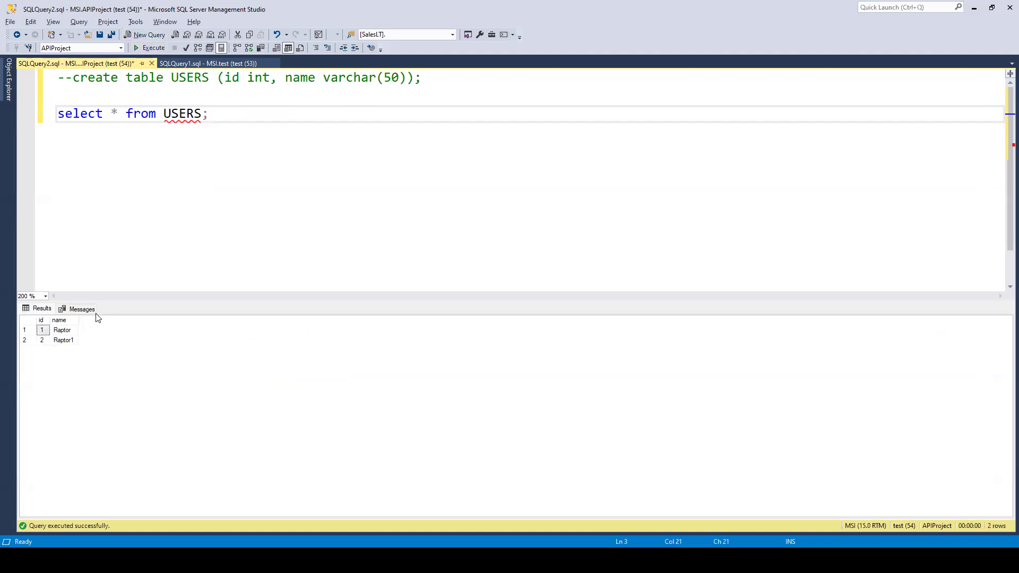
# After checking the Raptor and Raptor1 rows, return to Visual Studio Code.
pyautogui.hotkey('alt', 'Tab')
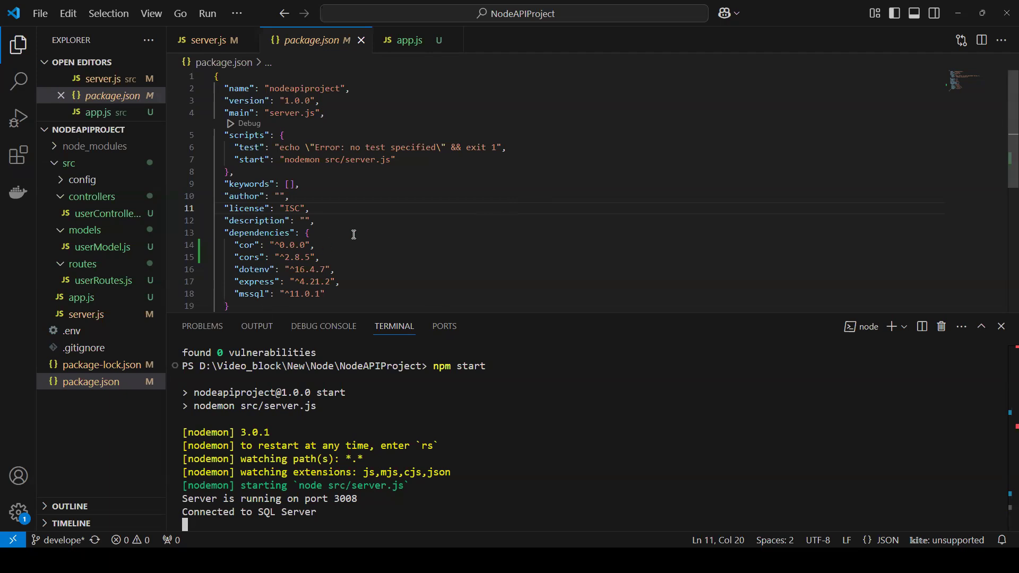
# View userRoutes.js, then userController.js, then userRoutes.js again.
pyautogui.click(103, 281)
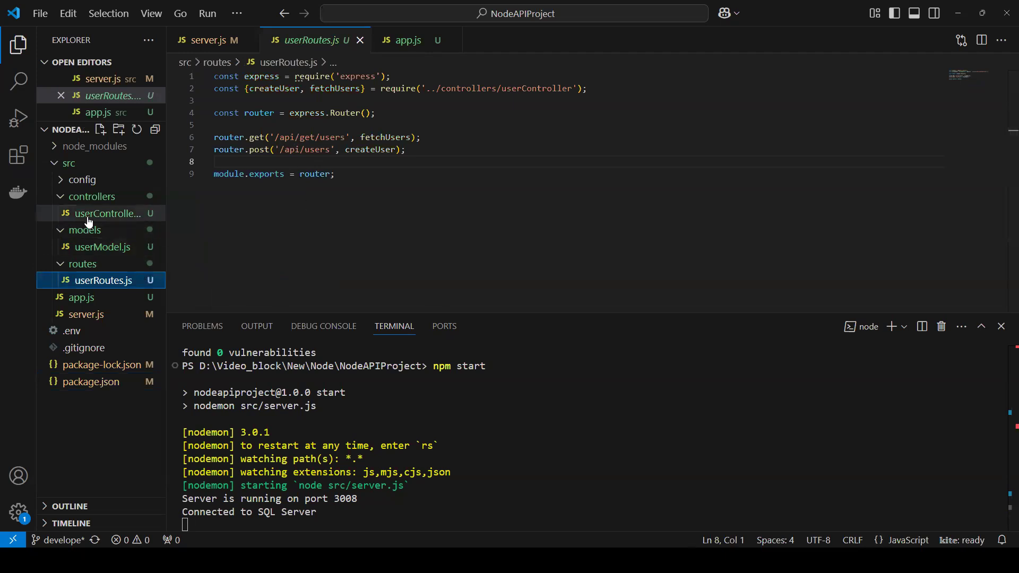
pyautogui.click(108, 213)
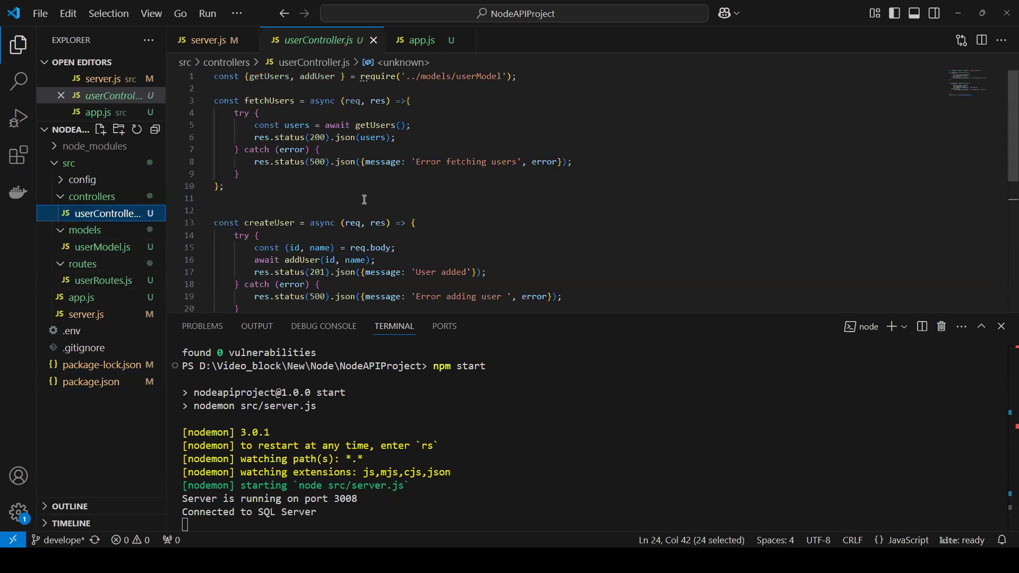
pyautogui.scroll(-3, 364, 199)
pyautogui.scroll(3, 364, 199)
pyautogui.click(102, 281)
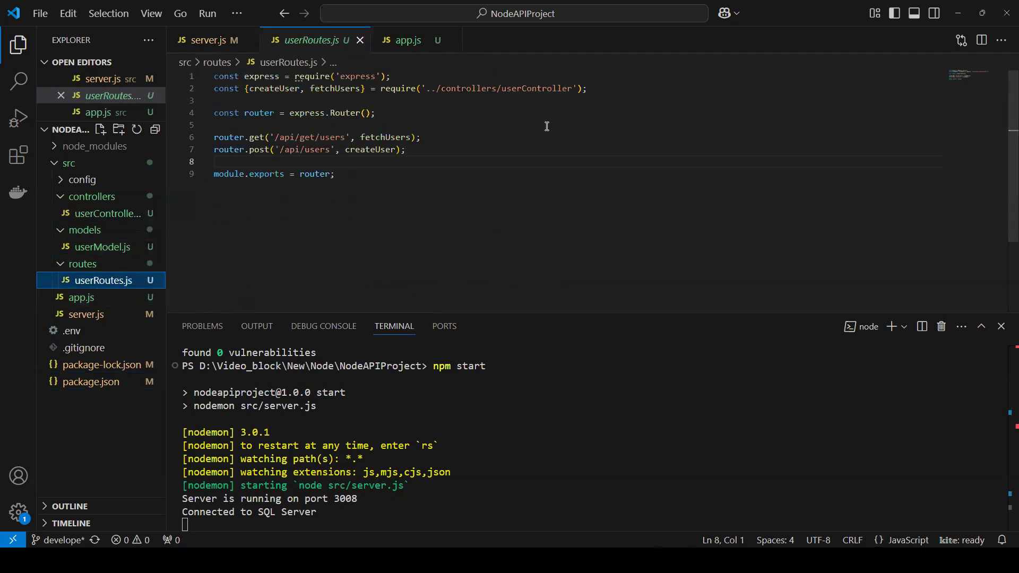